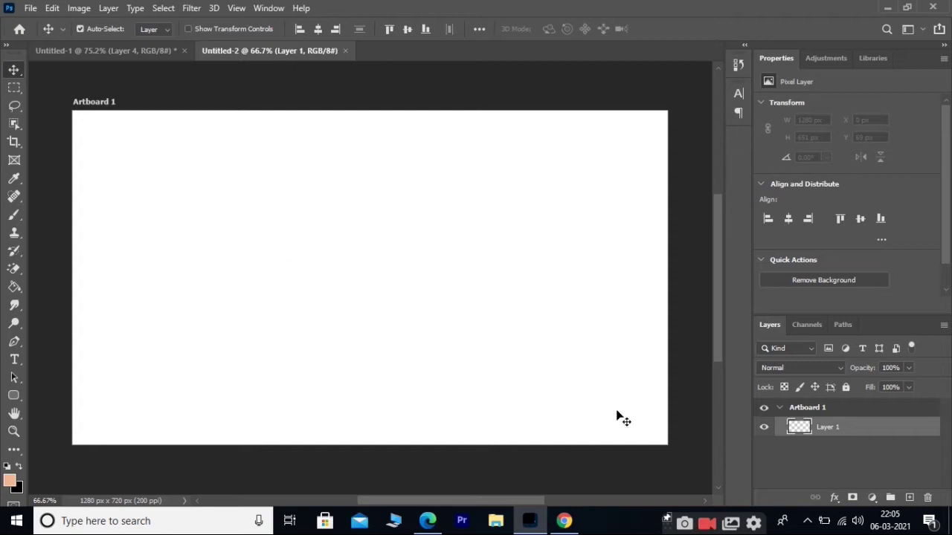
Step: Paste the Mi logo, scale it down to about 90 px wide and place it in the artboard's upper-left corner
key(ctrl+v)
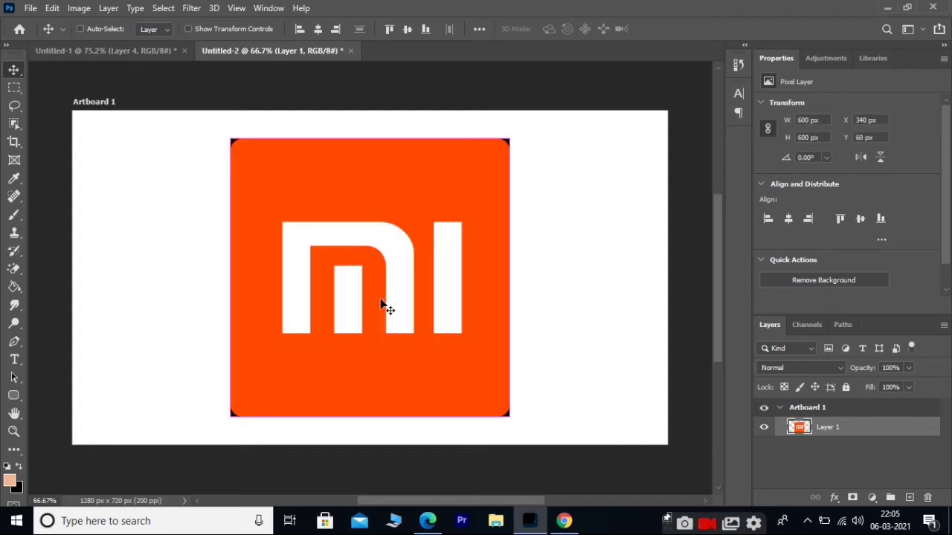
key(ctrl)
key(ctrl+t)
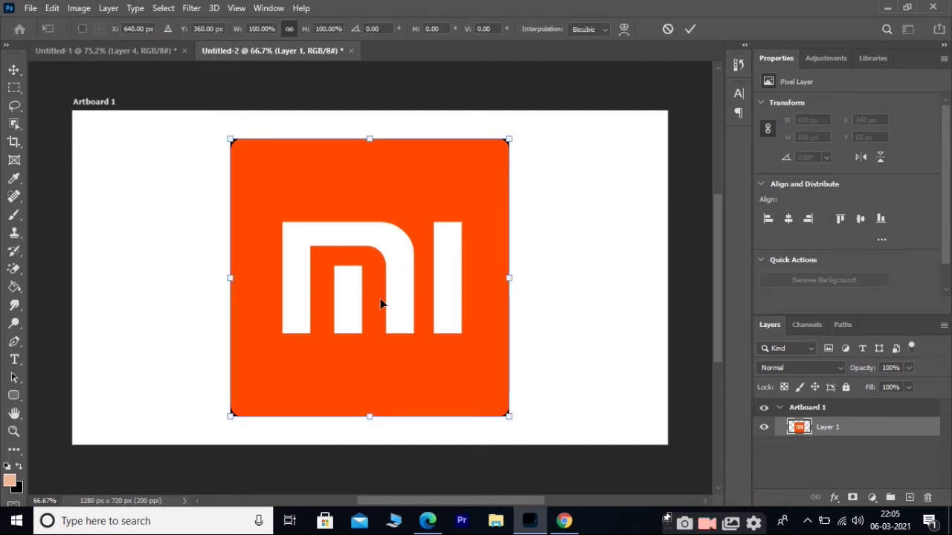
drag(370, 418, 123, 169)
key(Return)
key(ctrl+t)
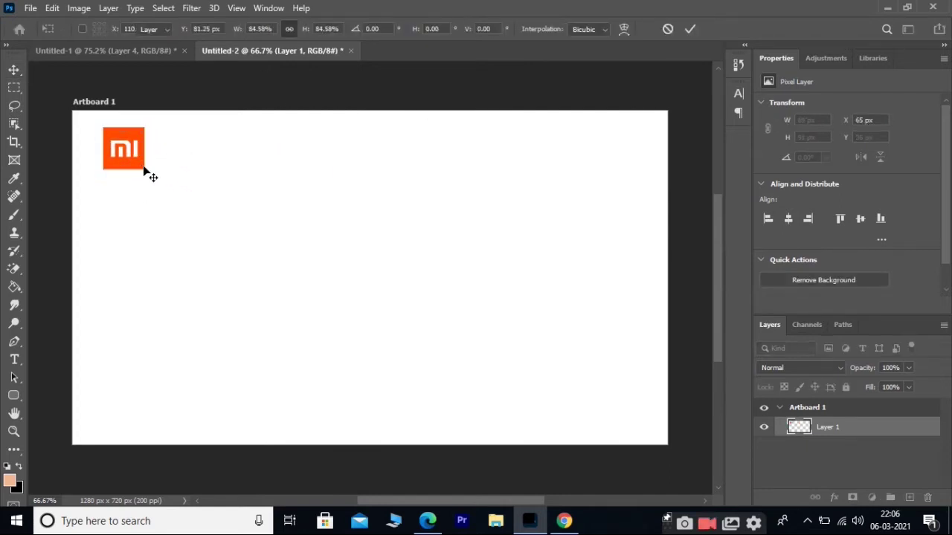
key(Return)
click(308, 212)
Step: Switch to the browser, copy the Redmi phones image and paste it into the Photoshop artboard
click(427, 520)
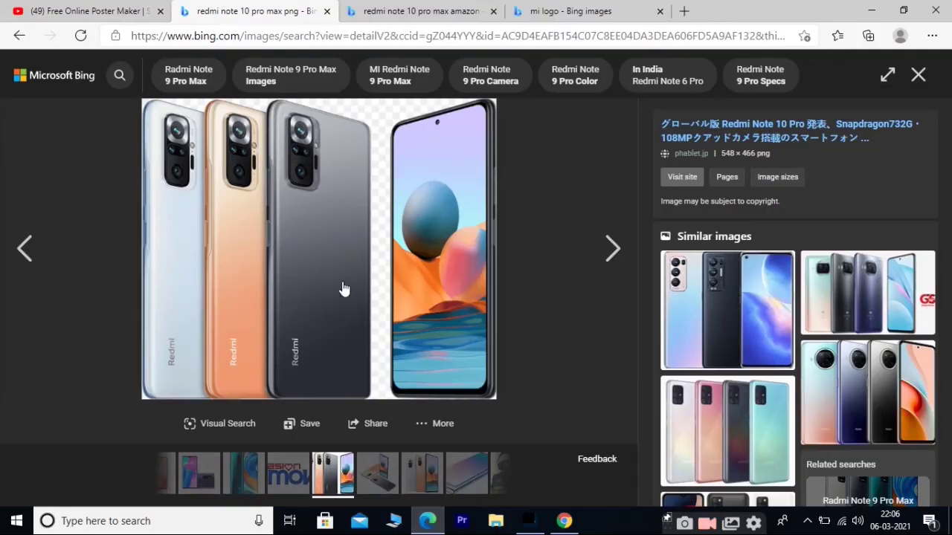
right_click(332, 265)
click(382, 327)
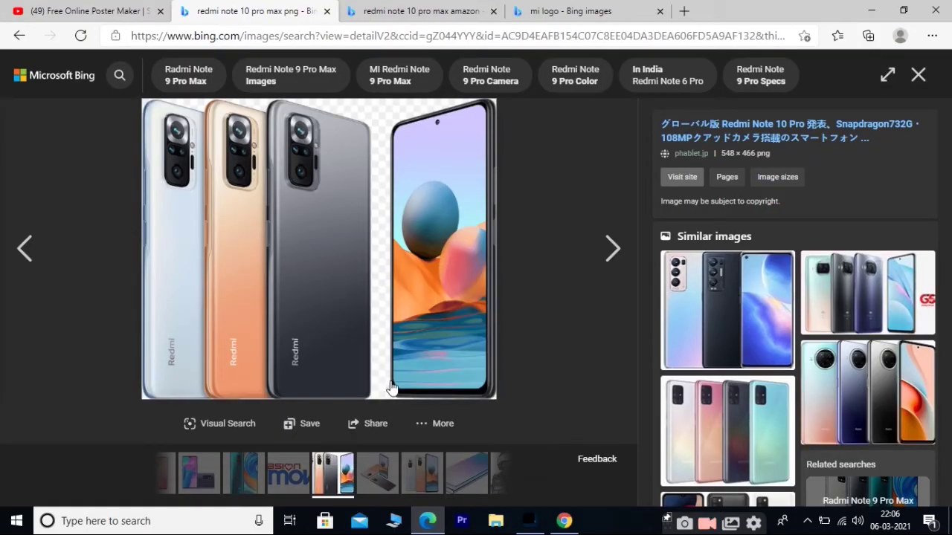
click(529, 521)
key(ctrl+v)
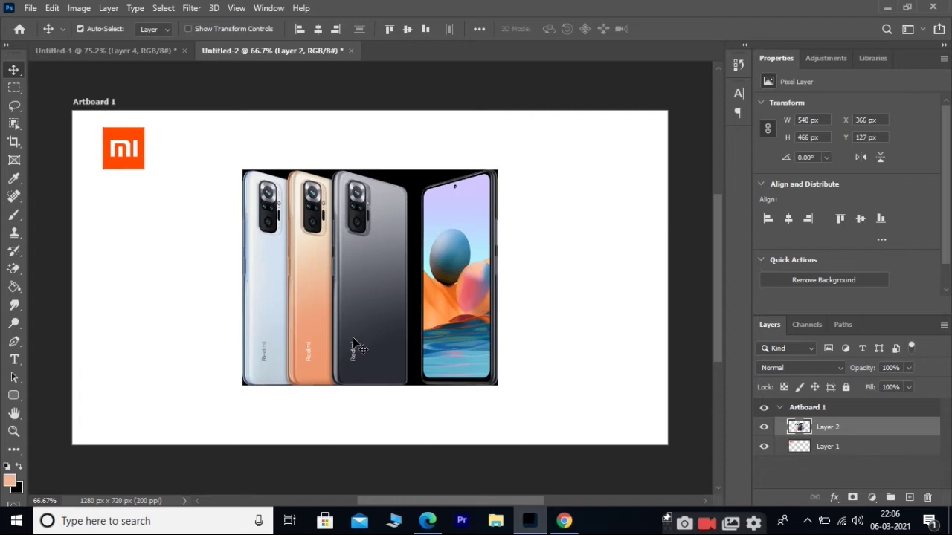
Step: Erase the black background around the phones with the Magic Eraser and move the phones toward the artboard's left side
key(e)
click(414, 338)
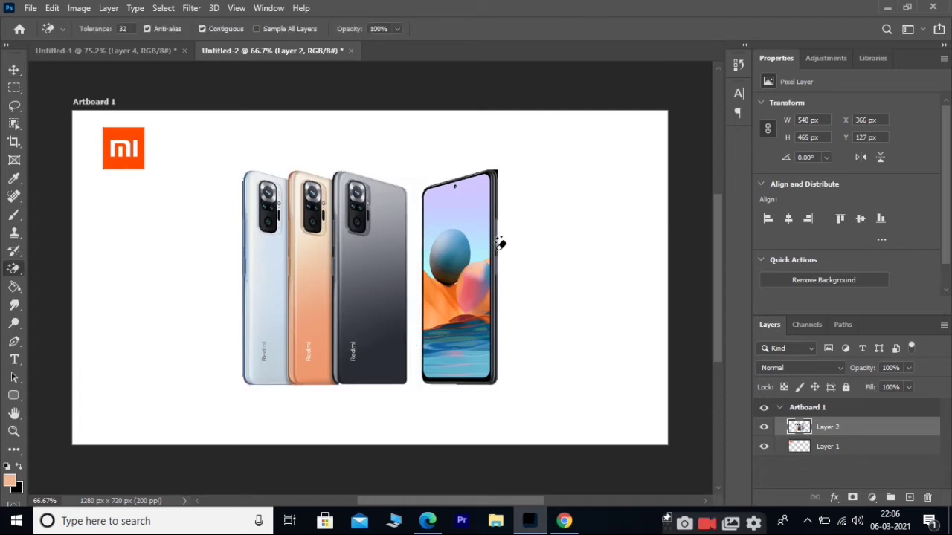
key(ctrl+plus)
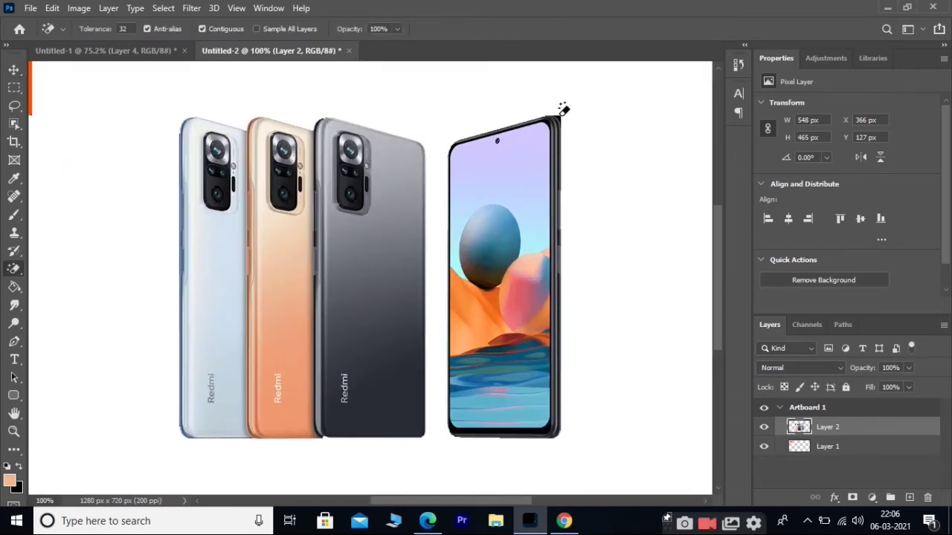
click(15, 71)
key(ctrl+minus)
drag(373, 291, 289, 285)
Step: Select the Mi logo layer and scale the logo down to about 70 px
right_click(123, 151)
click(154, 168)
key(ctrl+t)
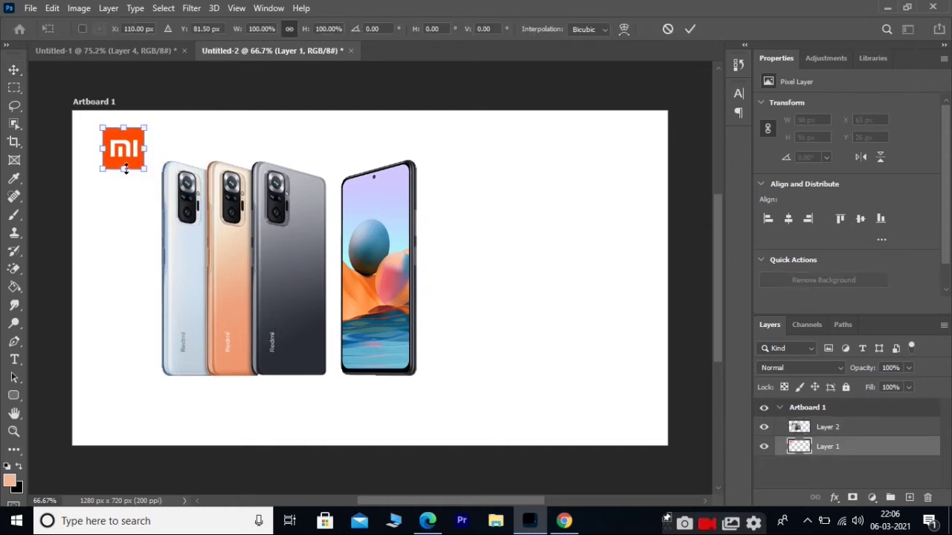
drag(125, 169, 124, 159)
key(Return)
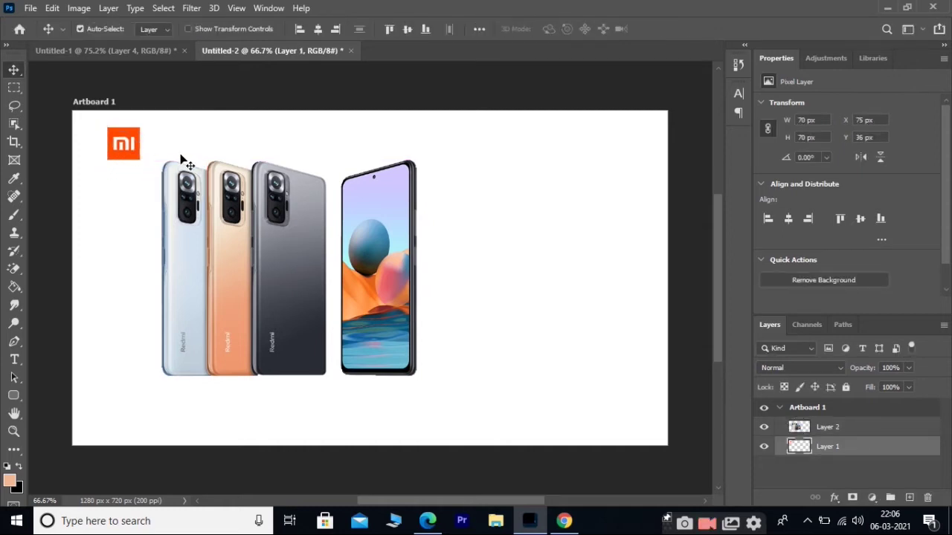
Step: Select the phones layer and nudge it left to X 177 px
right_click(299, 286)
click(334, 305)
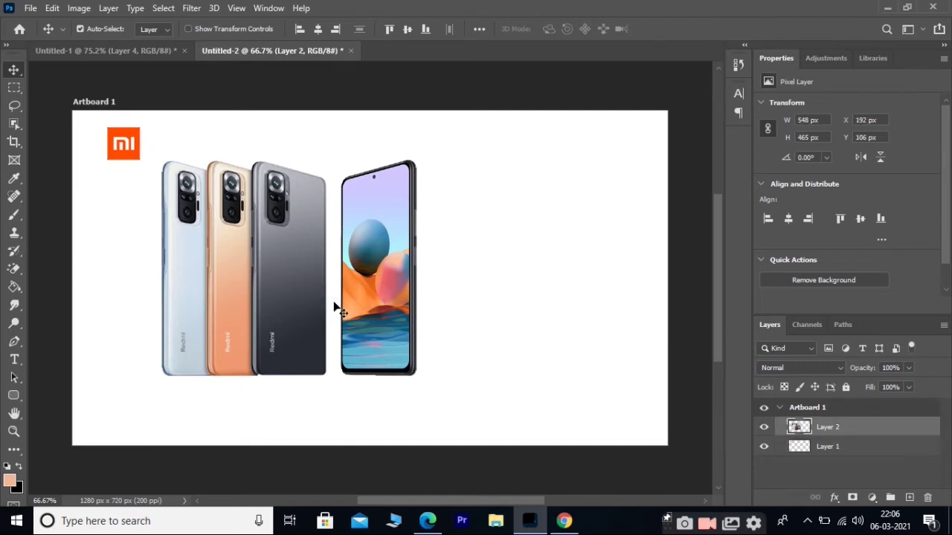
key(shift+Left)
Step: Create a new layer in the artboard and move it below the logo and phones layers
click(510, 284)
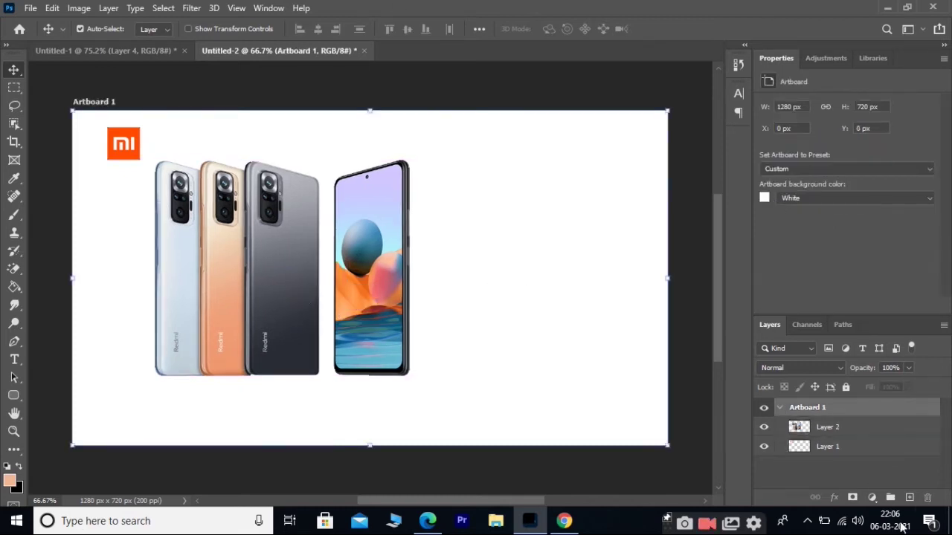
key(ctrl+shift+alt+n)
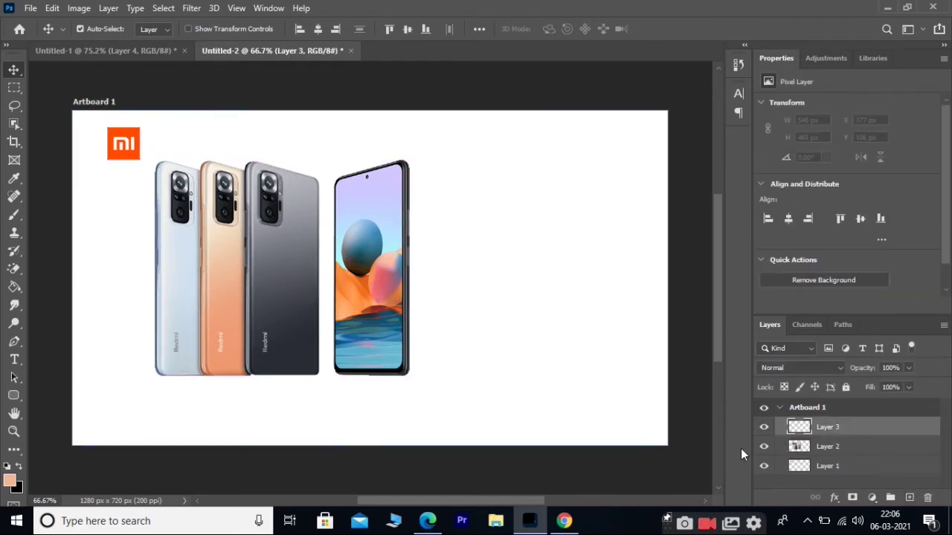
key(ctrl+bracketleft)
key(ctrl+bracketleft)
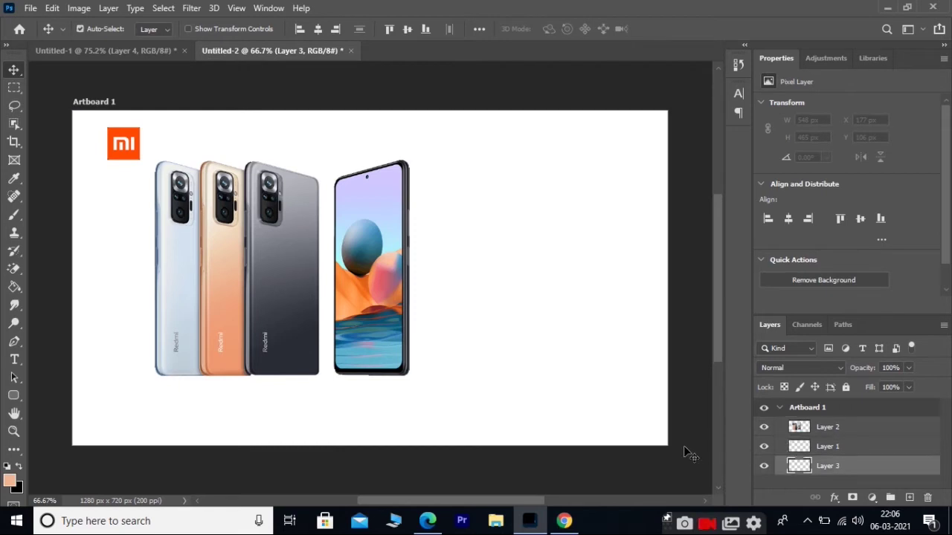
Step: Sample the orange from the orange phone's back and fill the empty background layer with it
key(i)
click(244, 356)
key(b)
key(g)
click(469, 259)
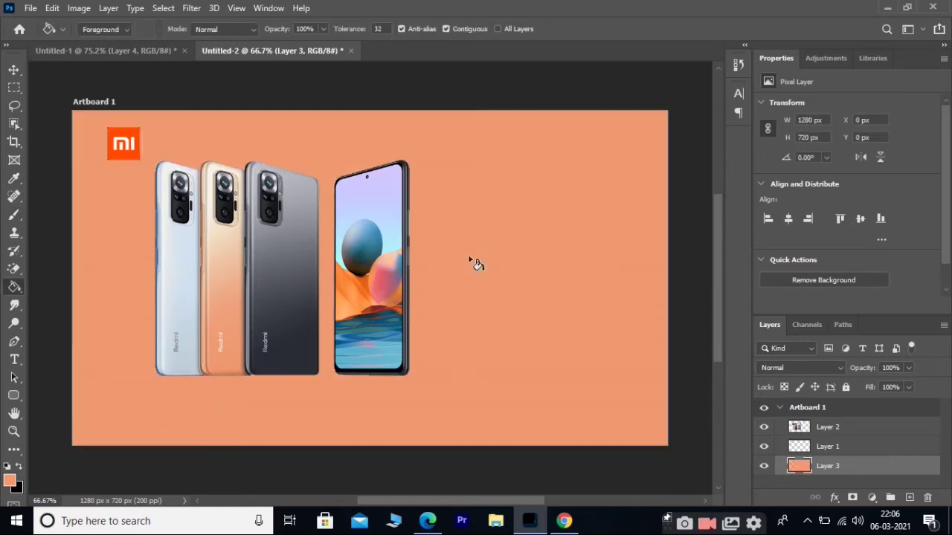
Step: Add a layer above the orange background and select a full-width strip about 119 px tall along the artboard's bottom edge
key(m)
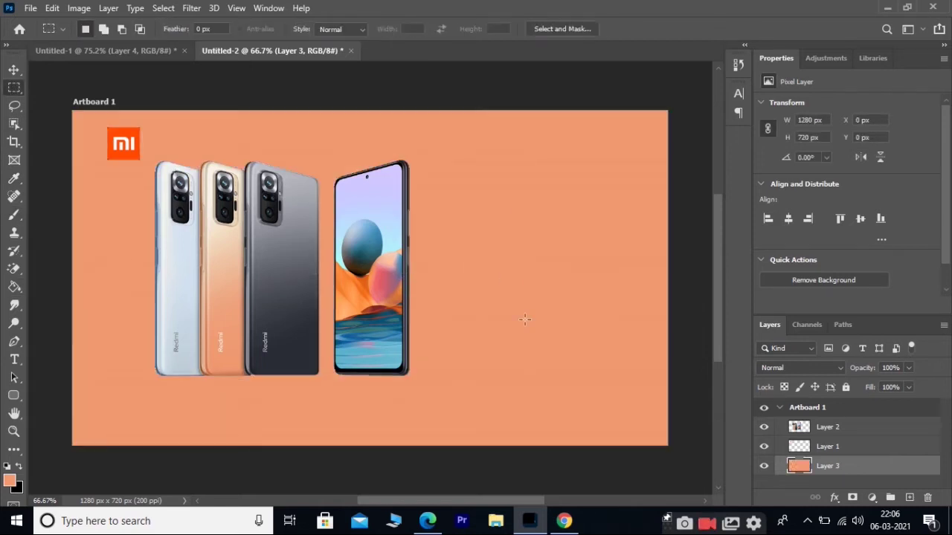
click(908, 498)
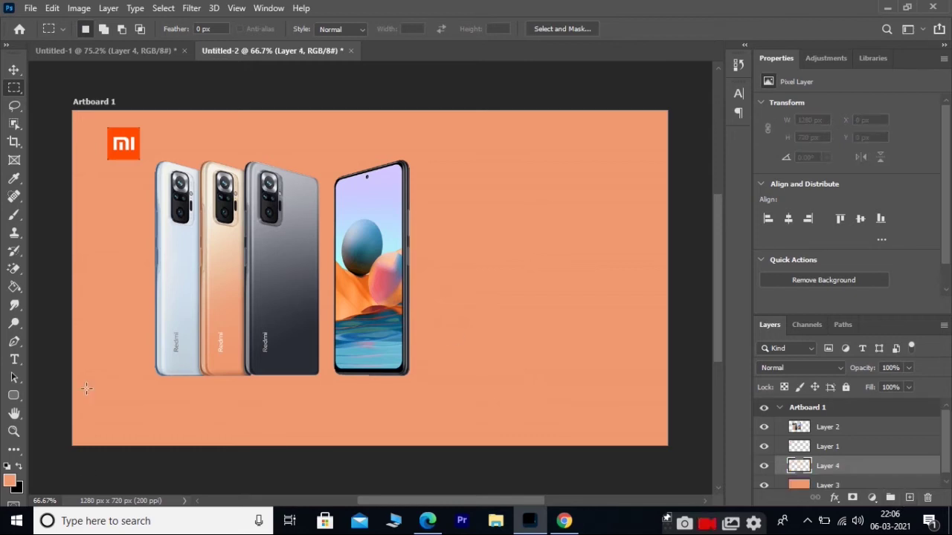
drag(74, 393, 669, 451)
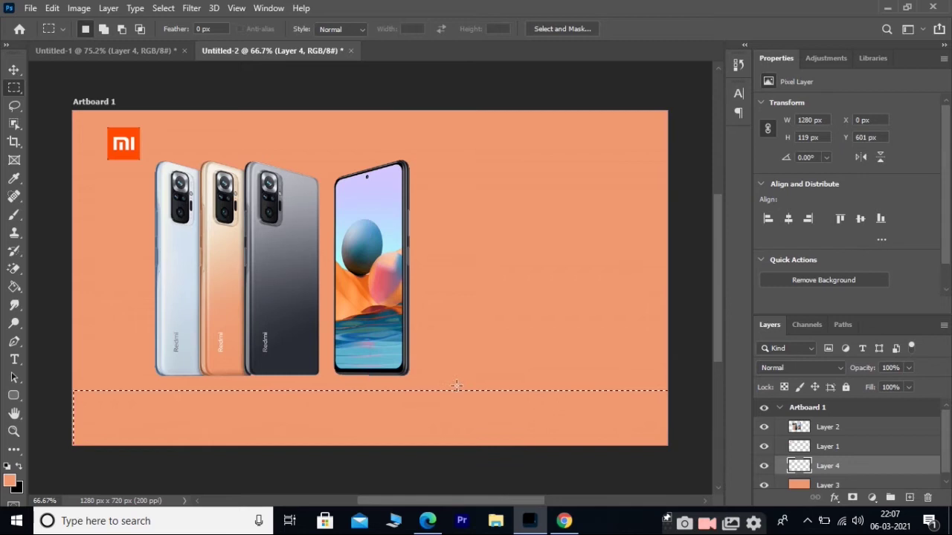
Step: Fill the selected strip with the pale blue sampled from the white phone's back, then clear the selection
key(i)
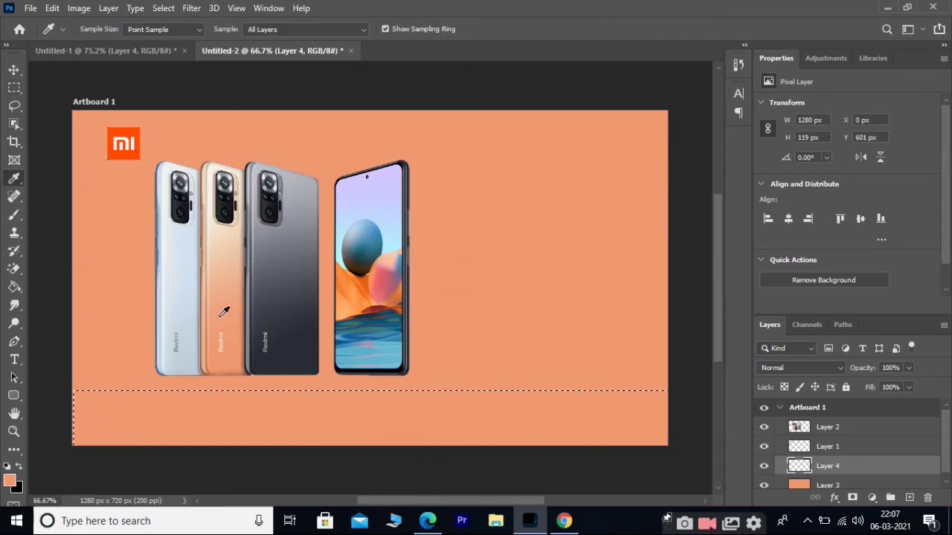
click(189, 357)
key(g)
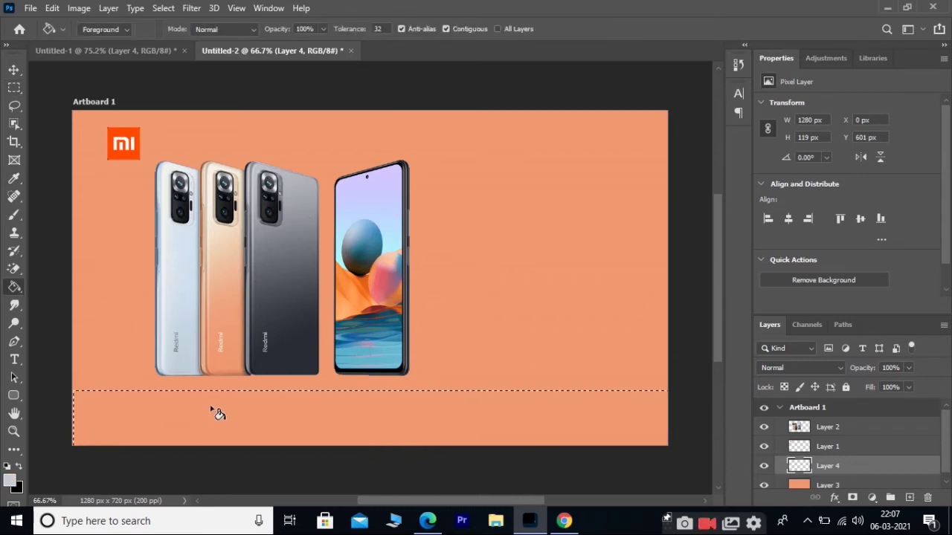
click(212, 408)
key(ctrl+d)
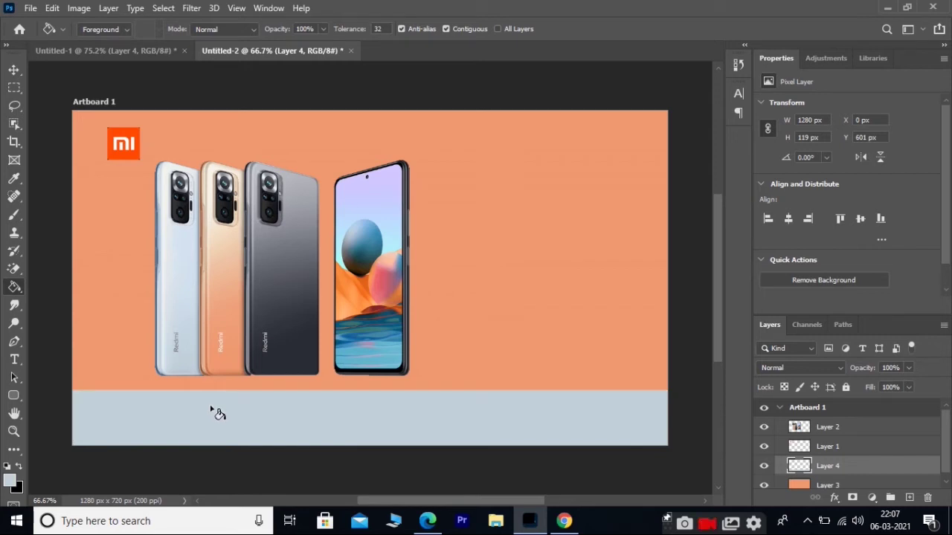
Step: Examine the corners and edges of the Mi logo up close against the orange background
key(v)
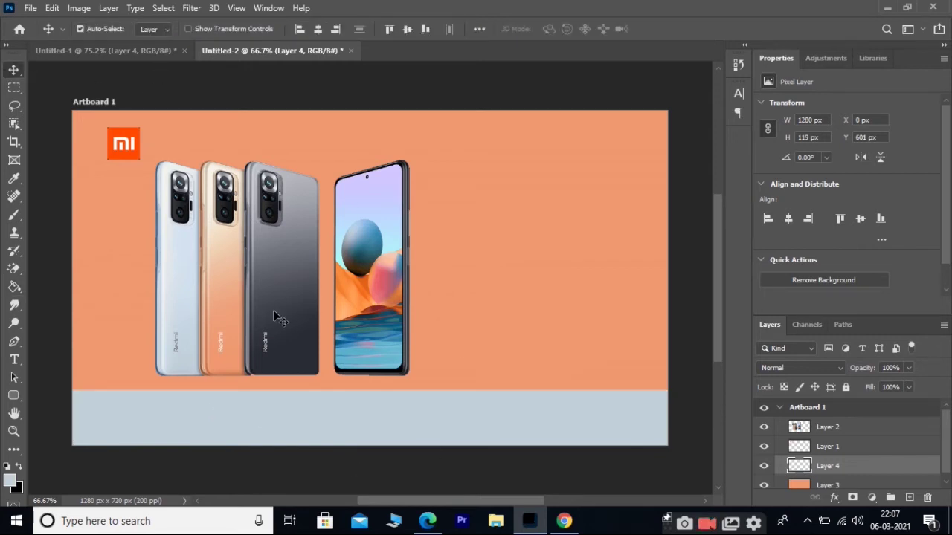
key(ctrl+plus)
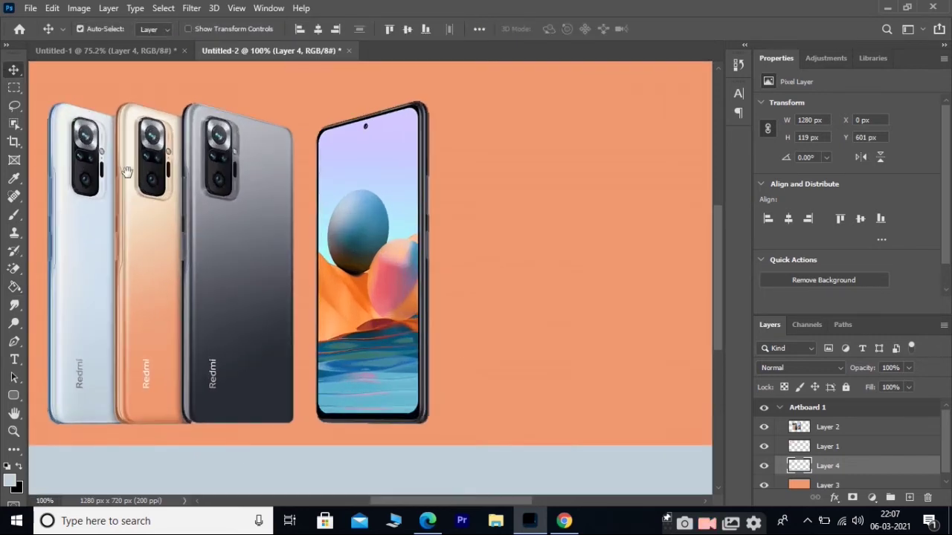
scroll(365, 204, up, 3)
key(ctrl+plus)
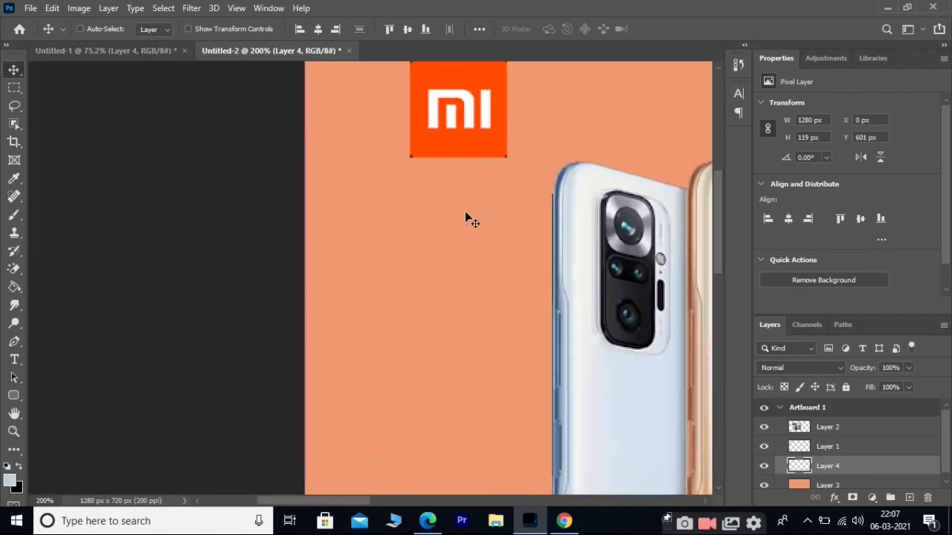
key(ctrl+plus)
drag(535, 121, 371, 300)
key(e)
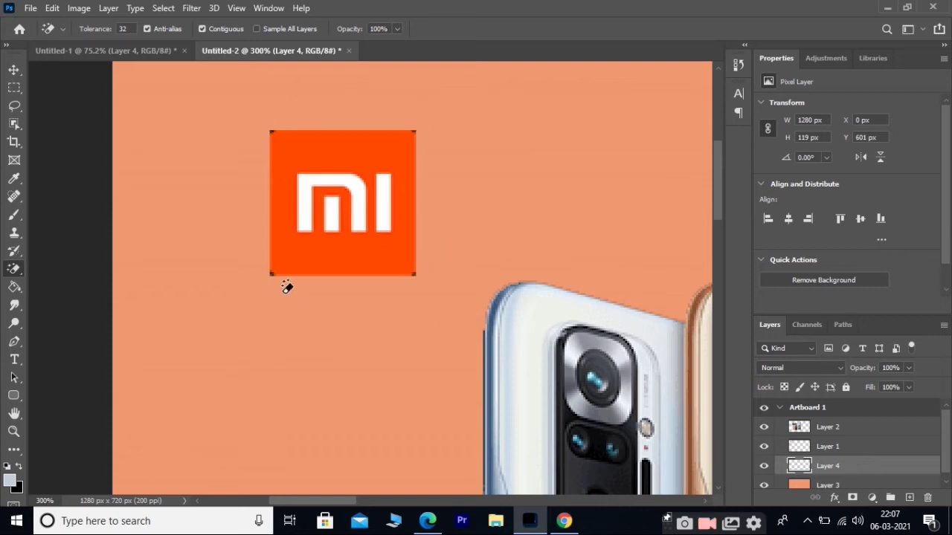
key(ctrl+1)
key(ctrl+minus)
drag(609, 357, 377, 244)
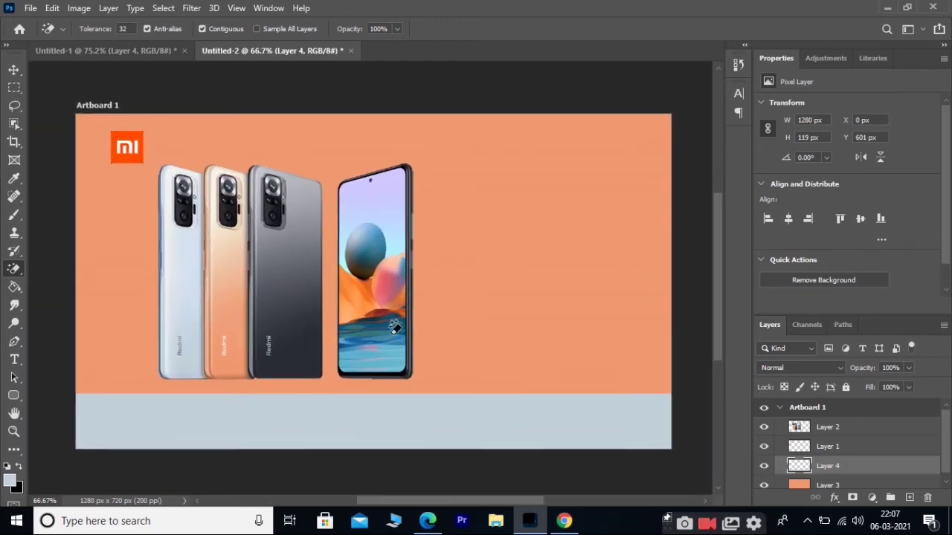
click(15, 73)
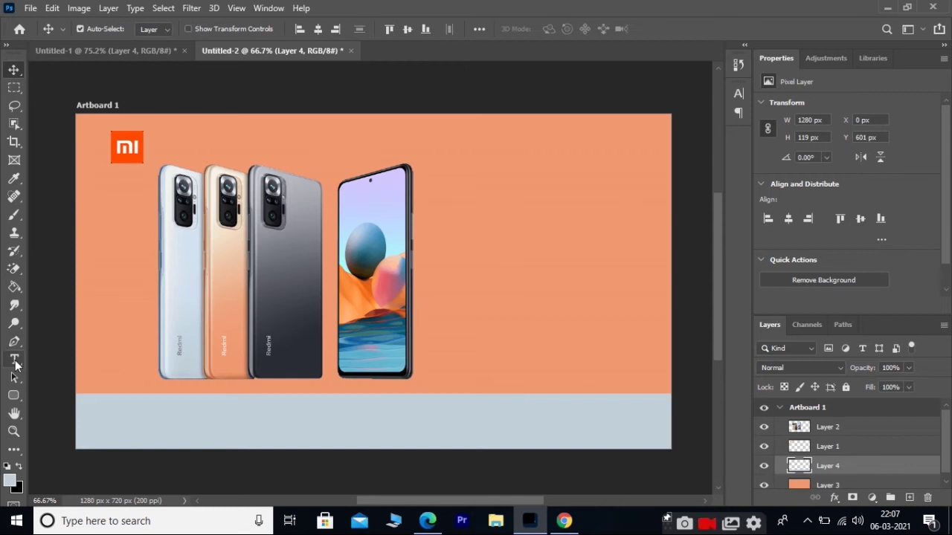
Step: Add the text "Redmi Note 10 Pro Max" on the orange area to the right of the phones
click(15, 360)
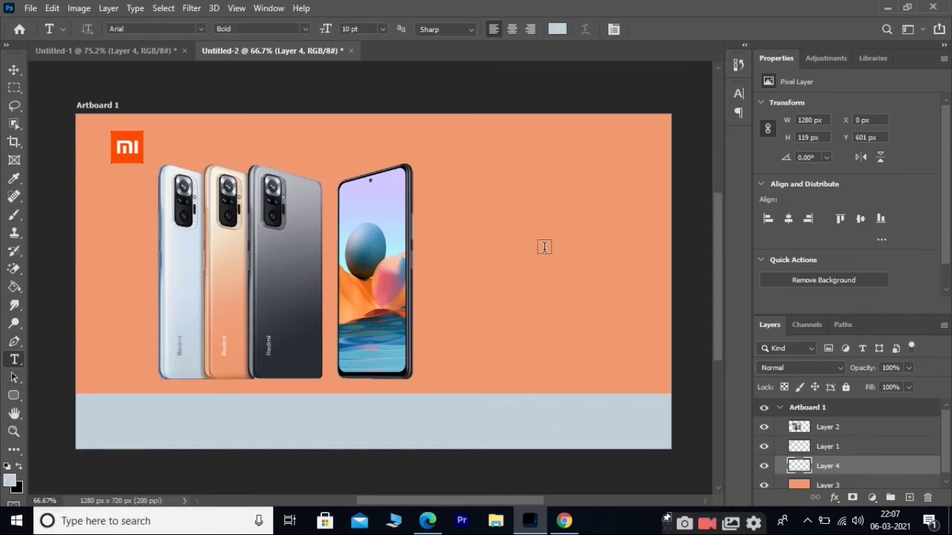
click(476, 193)
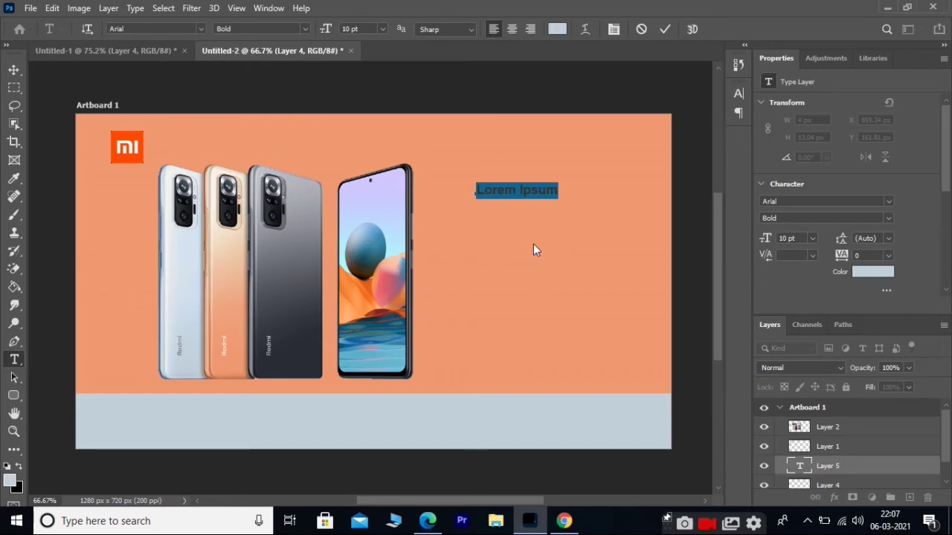
text(Redmi No)
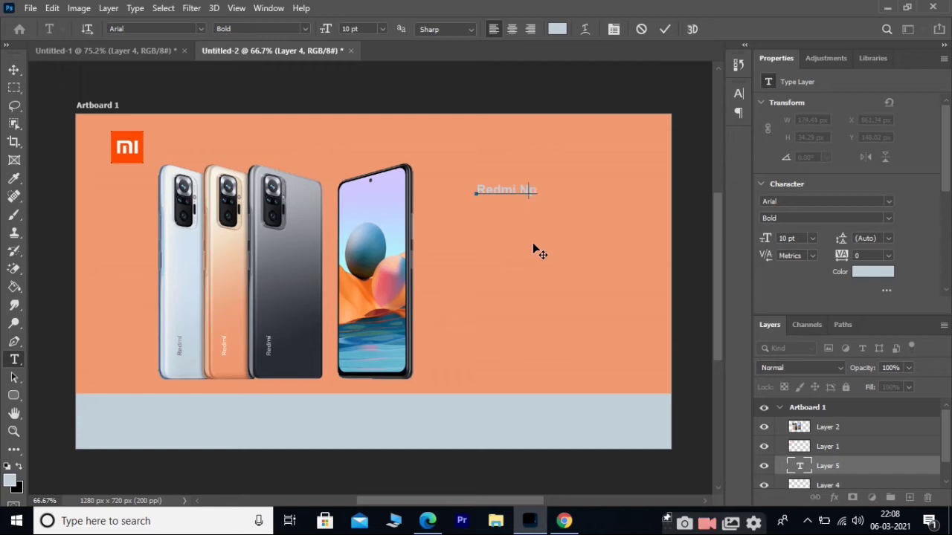
text(te 10 Pro )
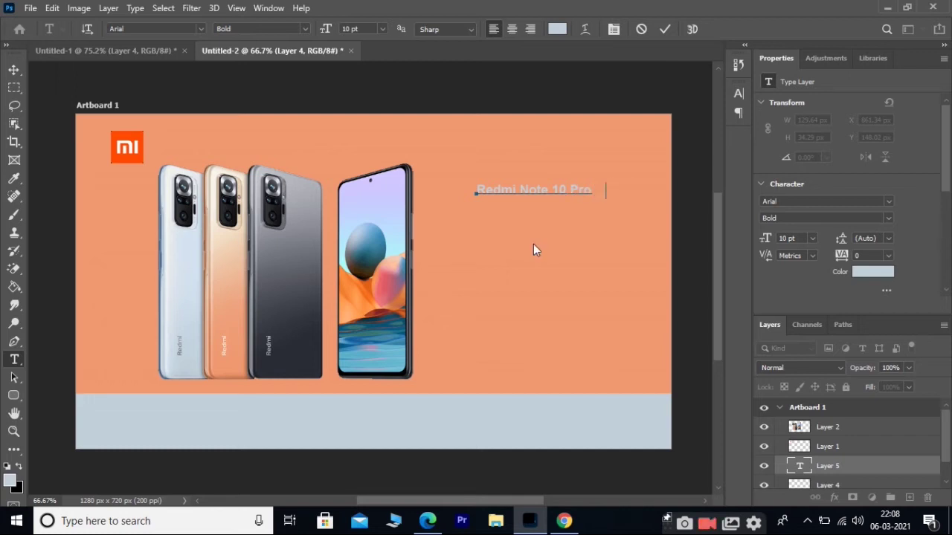
text(Max)
Step: Set the whole Redmi Note 10 Pro Max title to 20 pt and colour it white (ffffff)
key(ctrl+a)
drag(363, 29, 343, 31)
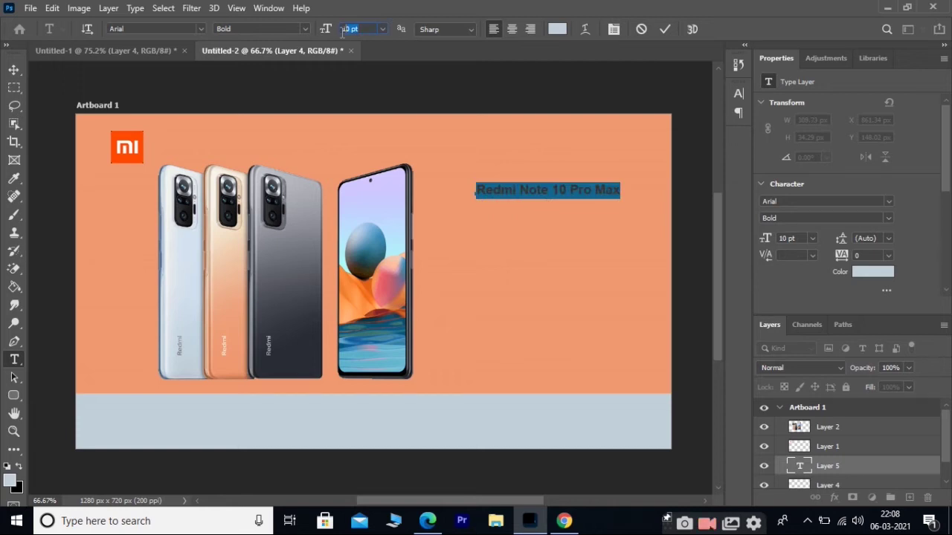
text(1)
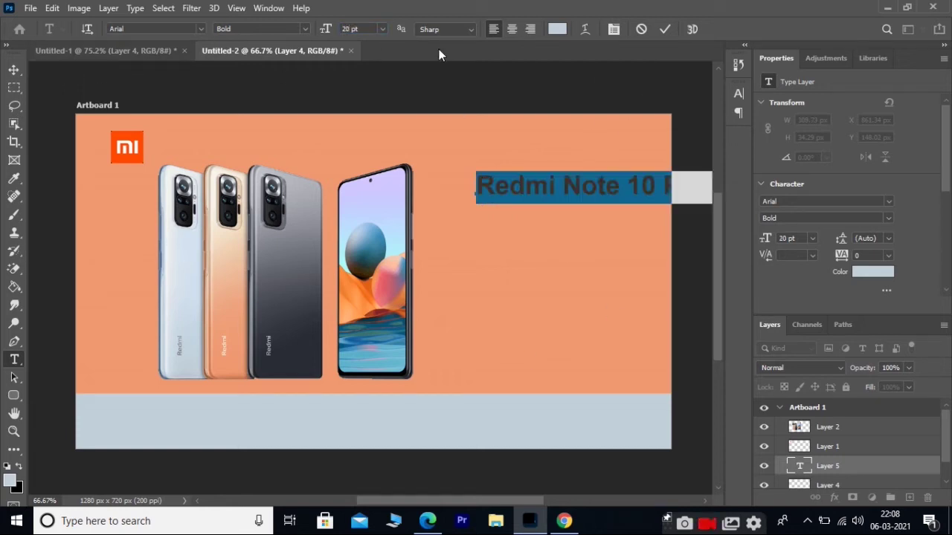
click(557, 29)
text(ffffff)
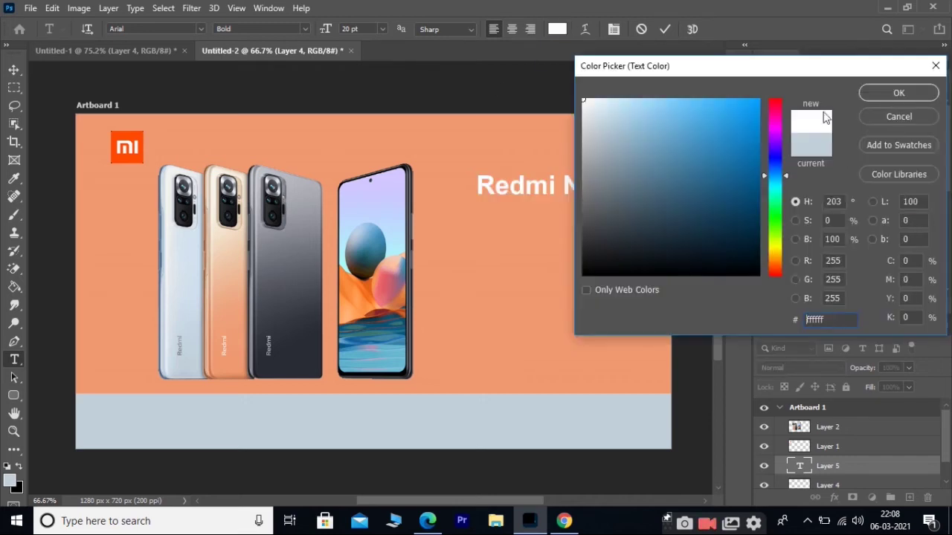
click(898, 91)
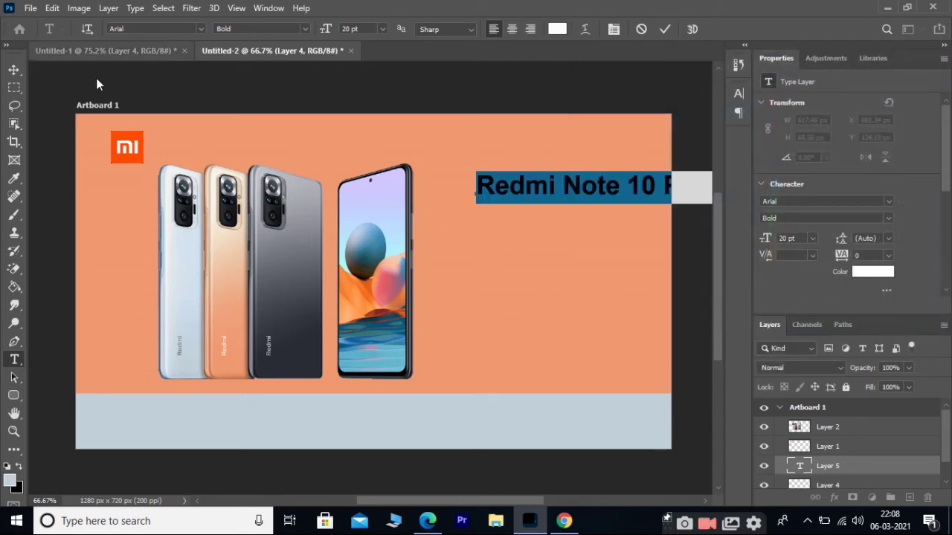
Step: Move the Redmi Note 10 Pro Max title to the banner's upper right corner and shift the phones toward the left edge
click(13, 70)
drag(573, 192, 463, 145)
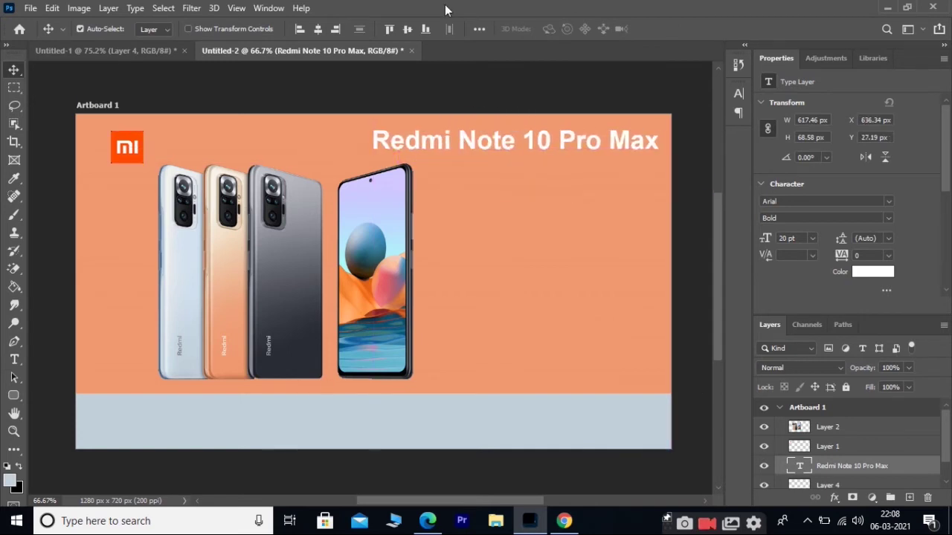
right_click(184, 273)
click(226, 287)
drag(226, 287, 182, 289)
Step: Move the Mi logo closer to the banner's upper left corner, to about X 22 px, Y 20 px
right_click(125, 145)
click(156, 181)
mouse_move(137, 149)
mouse_down()
mouse_move(111, 141)
mouse_move(119, 153)
mouse_up()
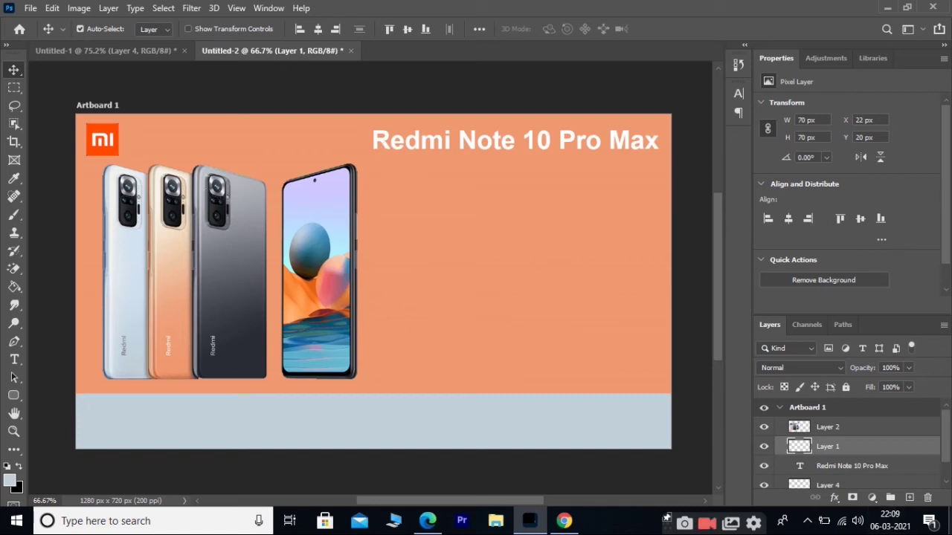
Step: Add the text "108MP Quad Camer" on the orange area to the right of the phones
click(13, 361)
click(392, 278)
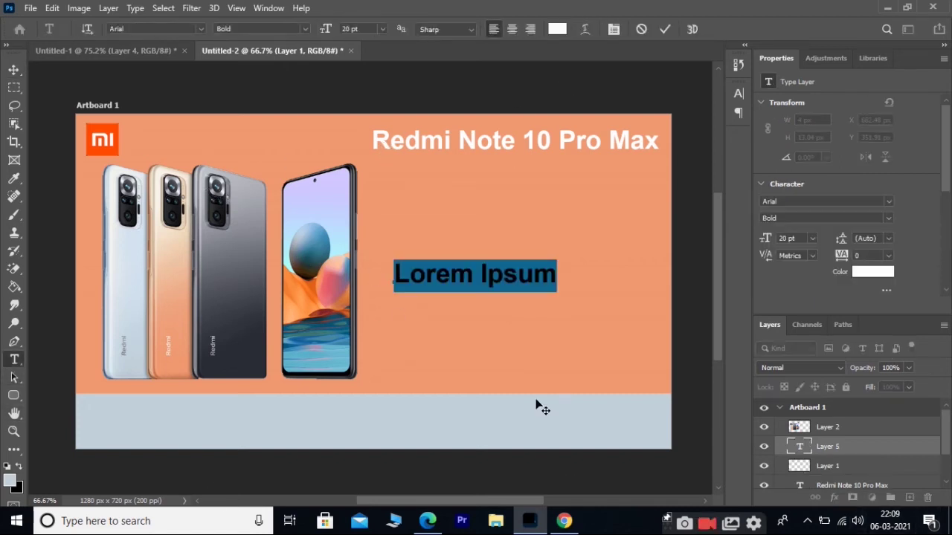
text(108)
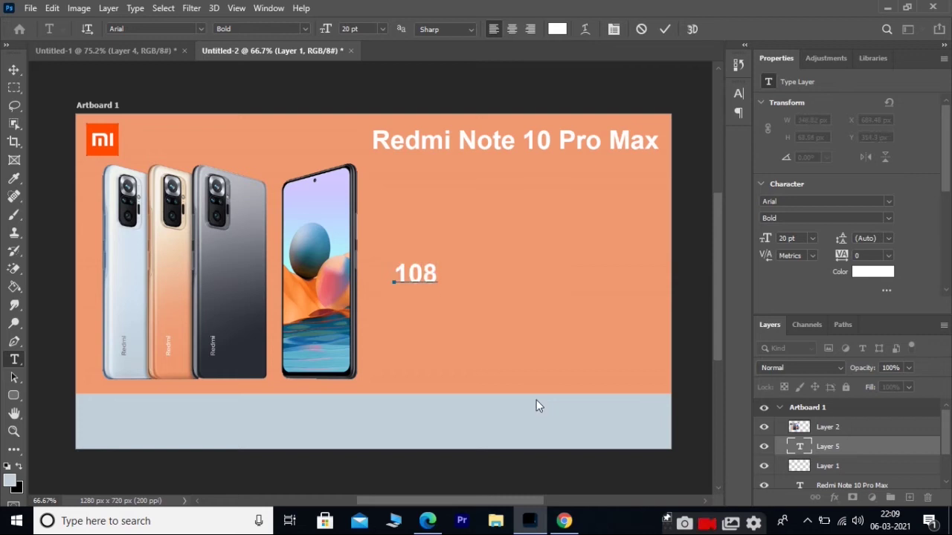
text(MP Quad Camer)
Step: Set the 108MP Quad Camer text to 10 pt and place it under the start of the title
key(ctrl+a)
click(353, 28)
text(1)
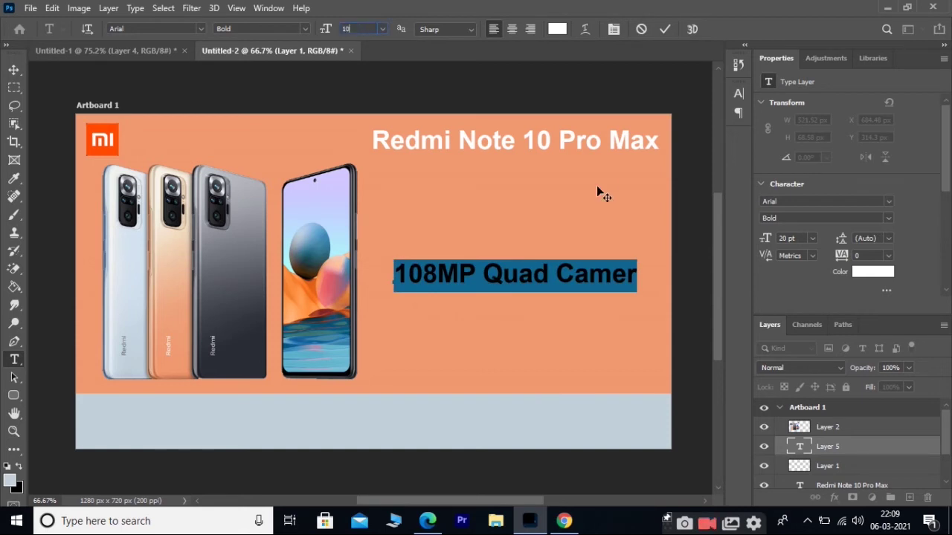
text(0)
key(Return)
click(13, 70)
drag(446, 291, 439, 196)
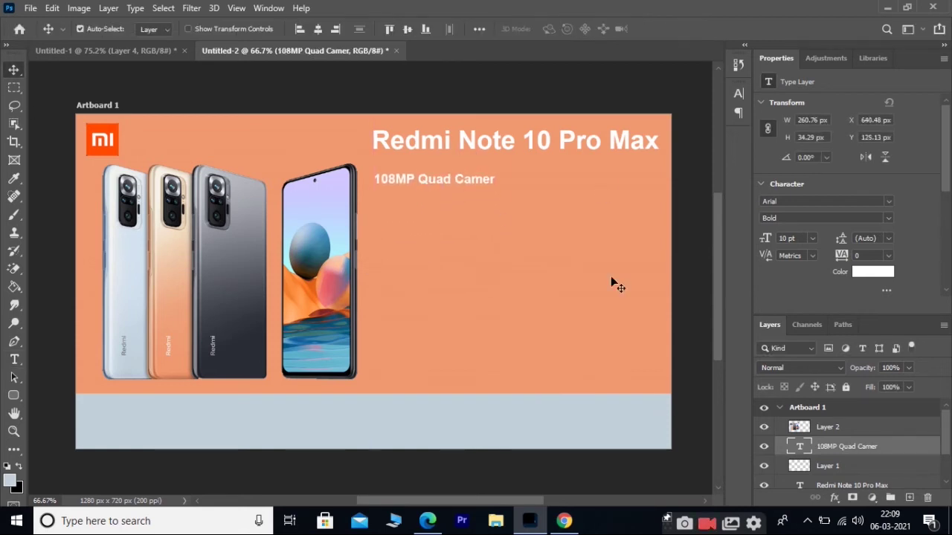
Step: Extend the feature text below the camera line with "120Hz Refresh Rate", separated by a blank line
key(t)
click(494, 180)
key(Return)
text(120Hz Refresh Rate)
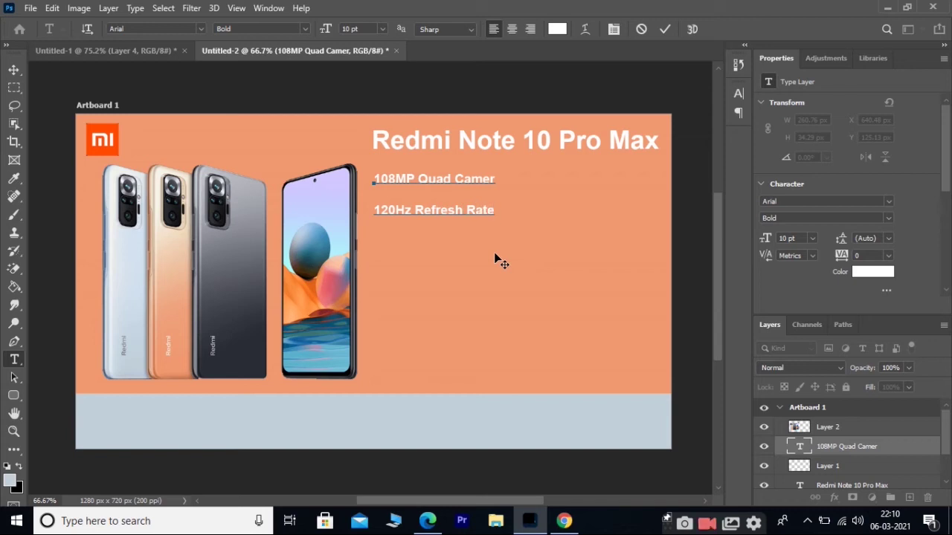
Step: Add the display feature to the list as two lines, "16.9cm (6.67)" and "Super AMOLED Display"
key(Return)
key(Return)
text(16.9cm (6.67)
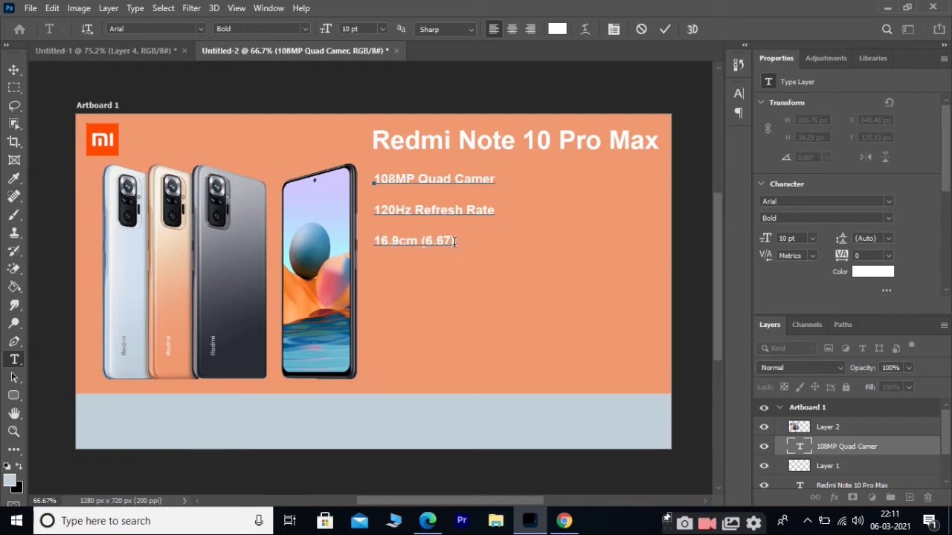
text(") Super A)
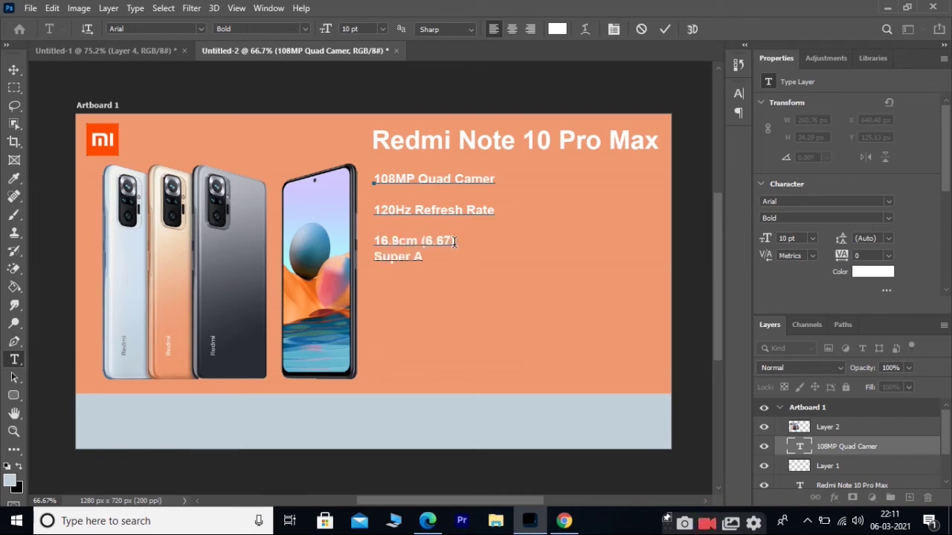
text(MOLED Display)
Step: Add the line "Cornig Gorilla Glass 5" directly below Super AMOLED Display
key(Return)
text(Cor)
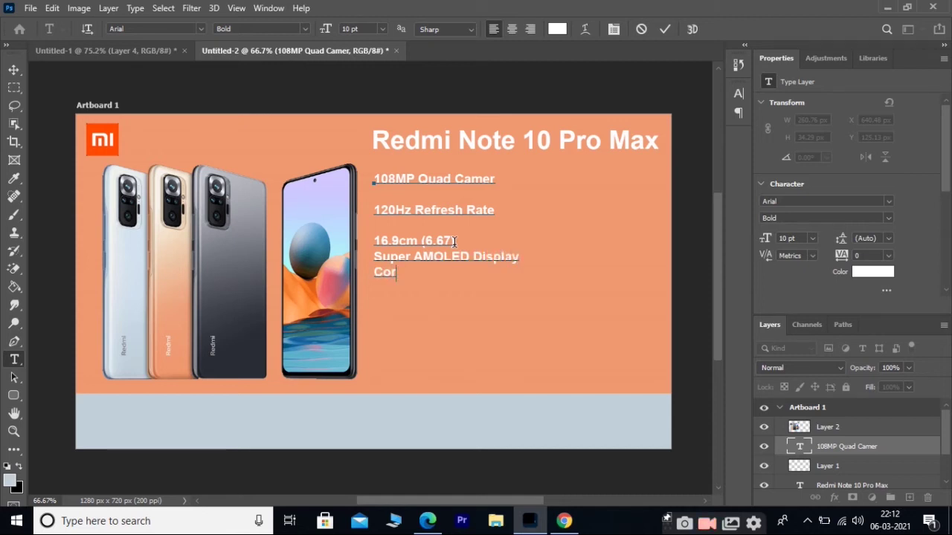
text(nig Gorilla G)
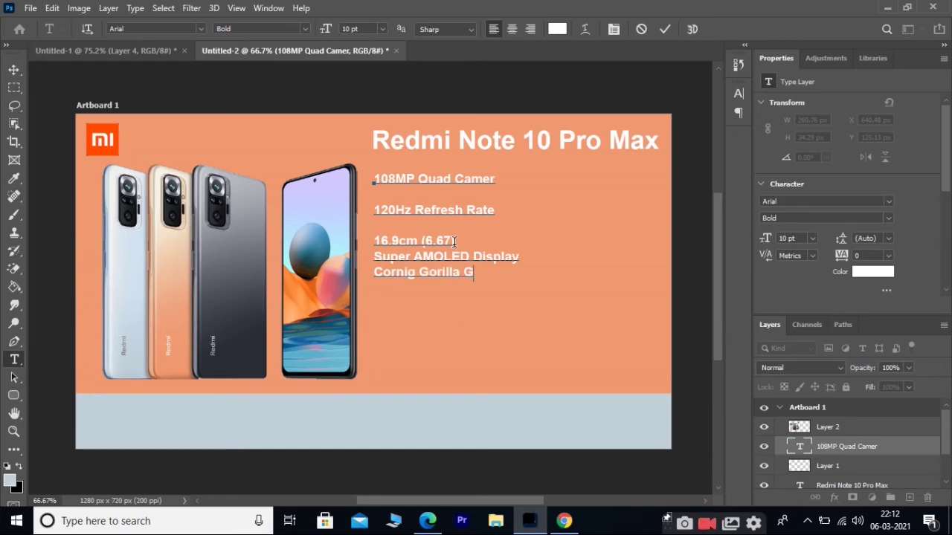
text(lass 5)
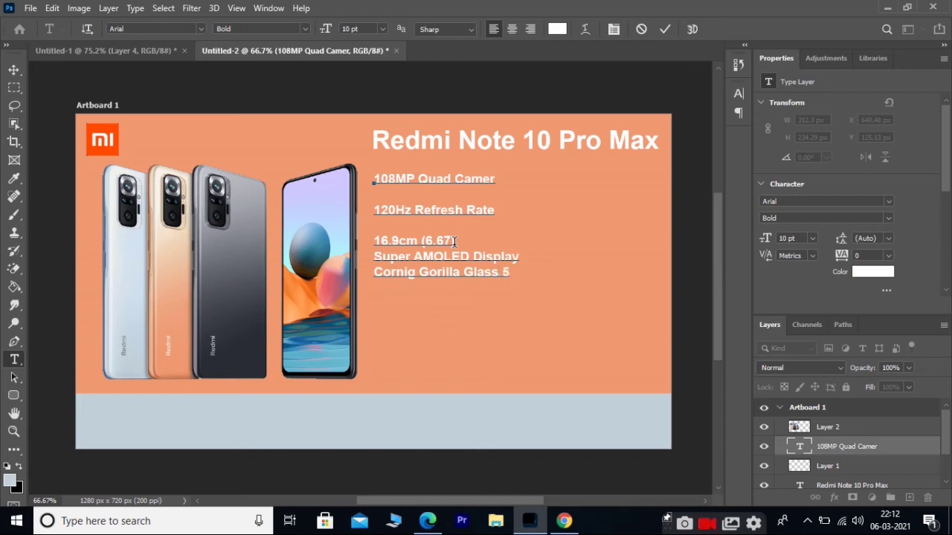
Step: Add the battery feature to the list as two lines, "5020mAh Battery" and "33W Fast Charger (in-box)"
text(5020MAh )
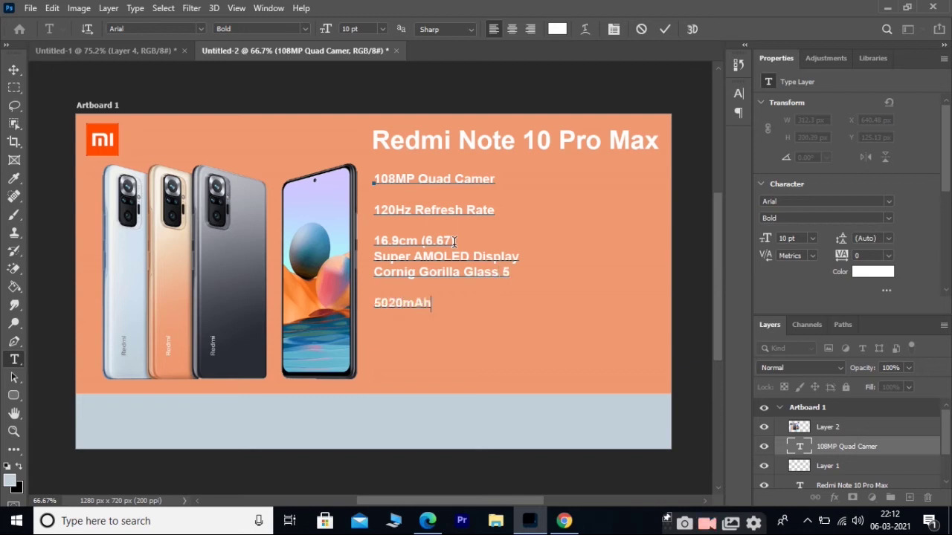
text(Battery)
scroll(454, 245, down, 5)
scroll(454, 245, up, 3)
key(Return)
text(33W Fa)
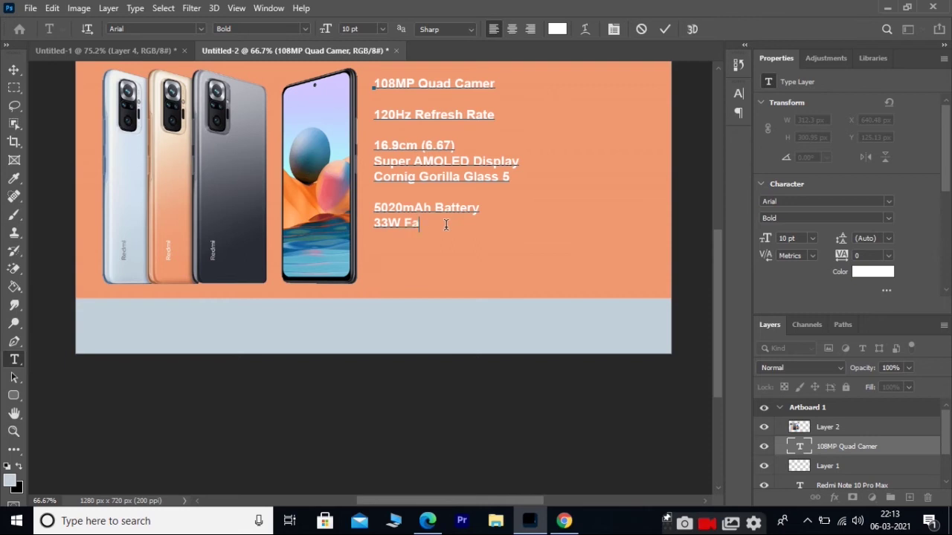
text(st Charger (in-box)
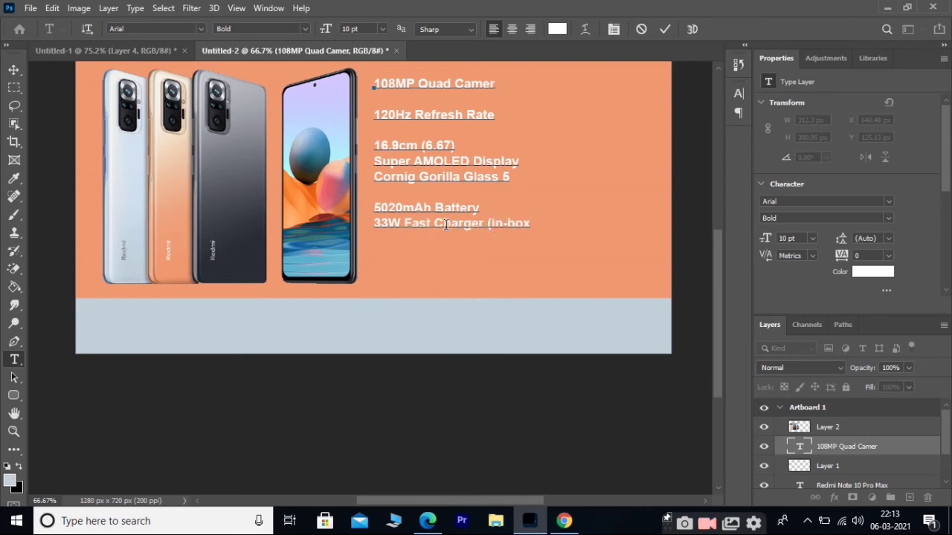
text())
Step: Finish the feature list with the lines "OS" and "MIUI 12 | Android 11" and commit the text
scroll(199, 348, up, 2)
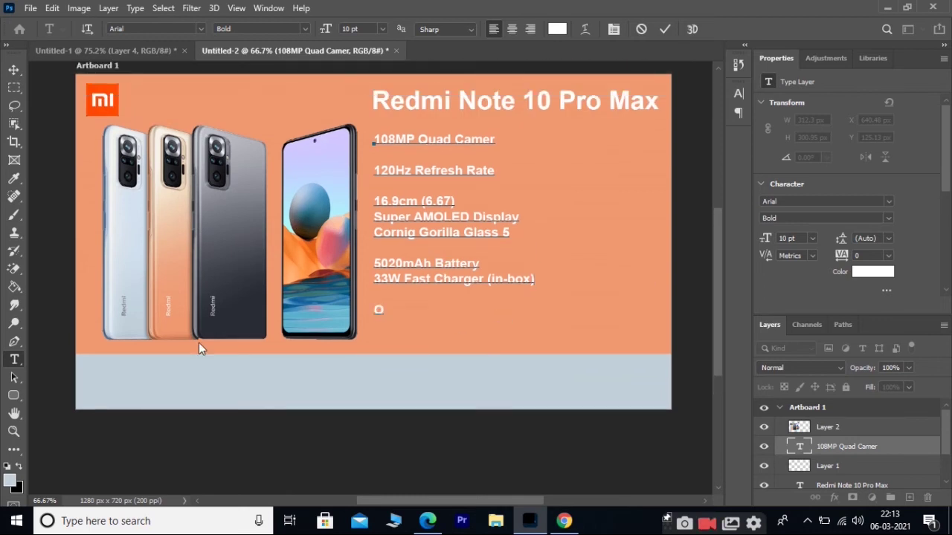
text(IUI 12 | Android 11)
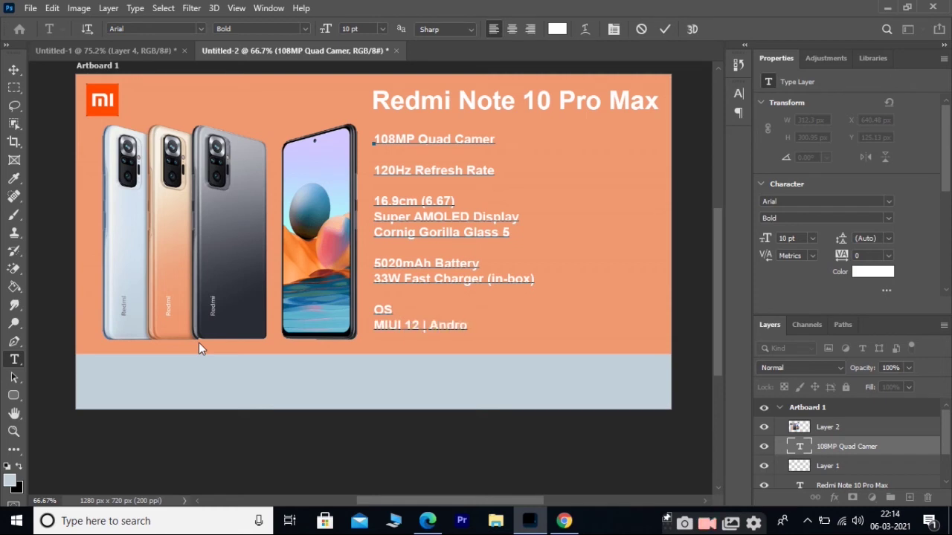
click(13, 69)
Step: Change the Cornig Gorilla Glass 5 line to the Regular font style
key(t)
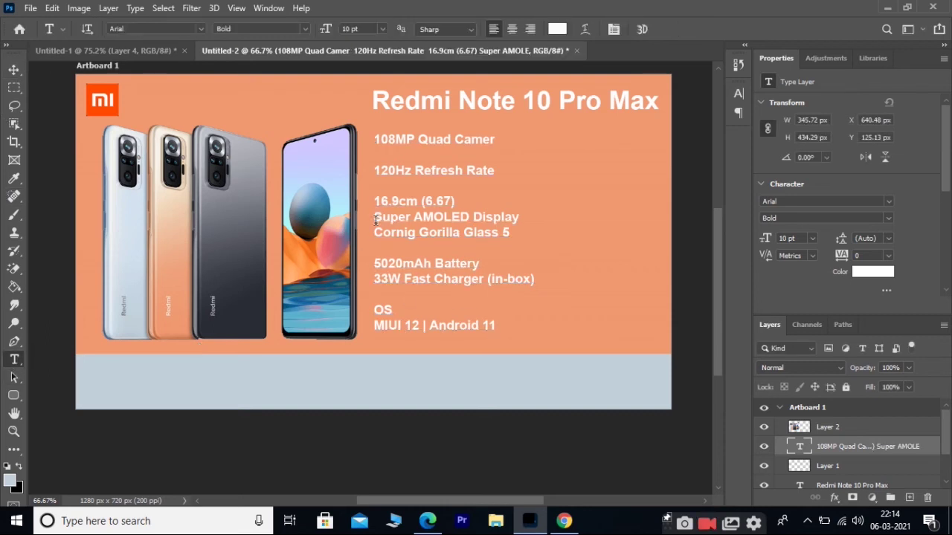
drag(374, 233, 510, 233)
click(262, 28)
click(238, 33)
click(13, 69)
Step: Change the 33W Fast Charger (in-box) line to Arial's Narrow font style
key(t)
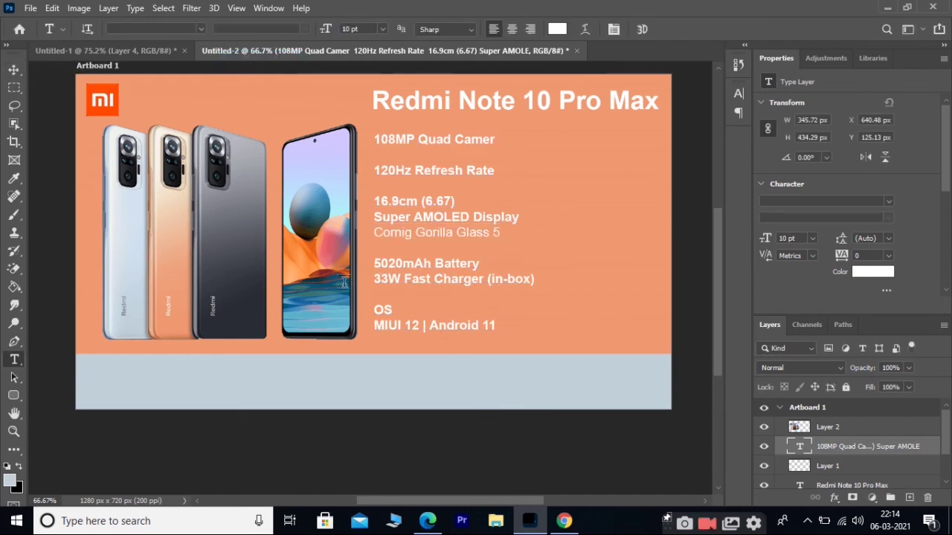
drag(374, 279, 534, 280)
click(303, 28)
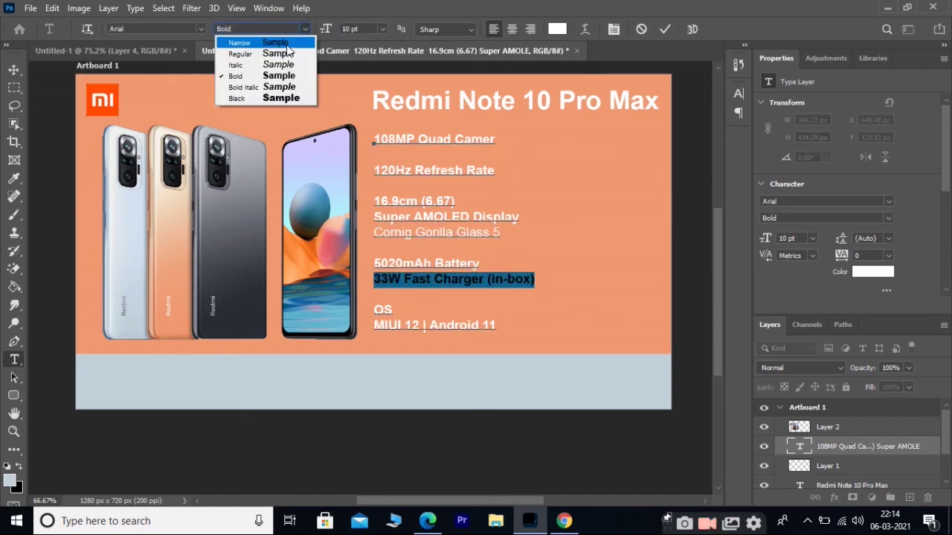
click(290, 50)
click(14, 69)
Step: Change the MIUI 12 | Android 11 line to the Regular font style
key(t)
drag(374, 325, 497, 328)
click(261, 29)
click(279, 60)
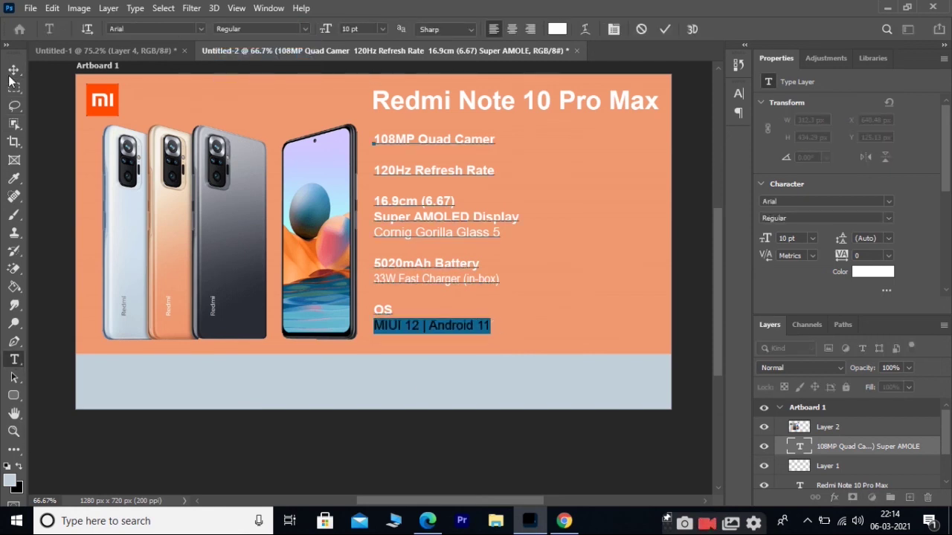
click(14, 69)
Step: Duplicate the Redmi Note 10 Pro Max title and place the copy at the left of the pale blue strip
scroll(365, 123, up, 1)
right_click(377, 113)
click(403, 131)
drag(376, 111, 108, 388)
Step: Recolour the title copy on the pale blue strip to a dark navy
click(14, 360)
click(557, 29)
click(618, 238)
click(897, 93)
Step: Draw a rounded rectangle of about 234 × 57 px at the strip's right and set its corner radii to 28.5 px
right_click(13, 395)
click(75, 412)
drag(493, 382, 613, 406)
key(ctrl+z)
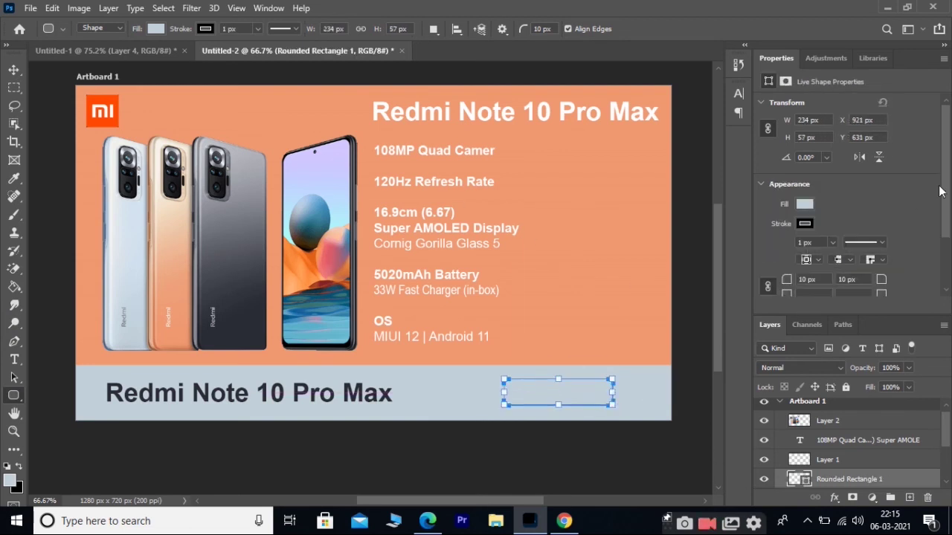
scroll(919, 223, down, 1)
drag(787, 253, 755, 251)
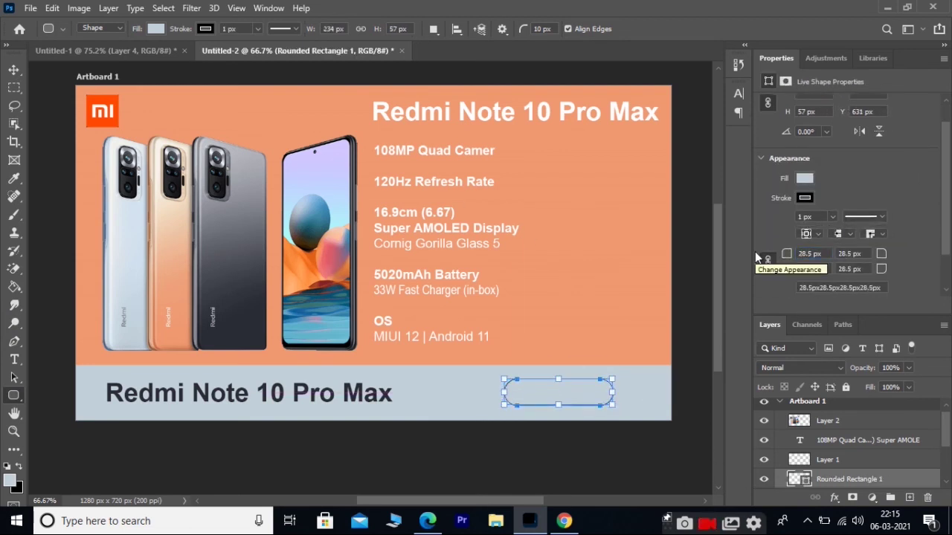
Step: Add the text "ORDER NOW" and place it inside the rounded rectangle on the pale blue strip
click(14, 359)
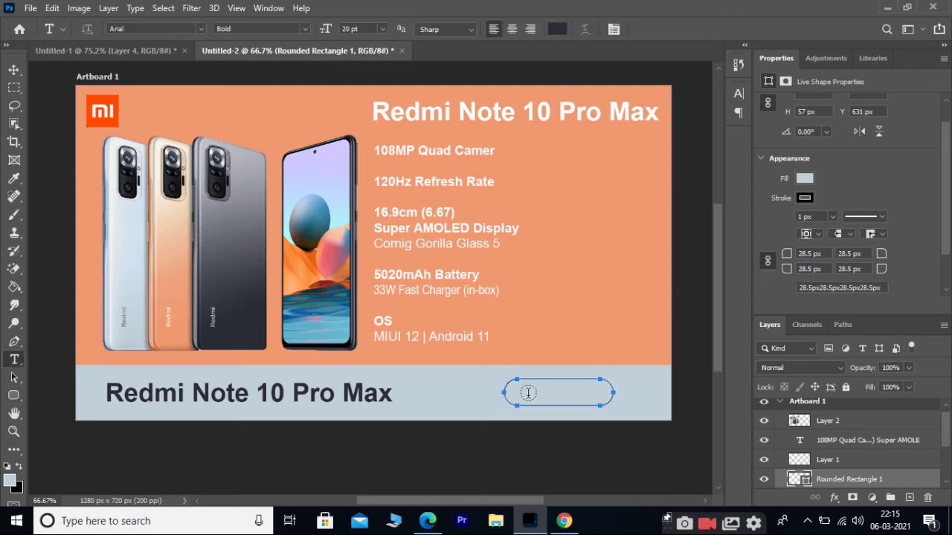
click(551, 294)
text(ORDER NOW)
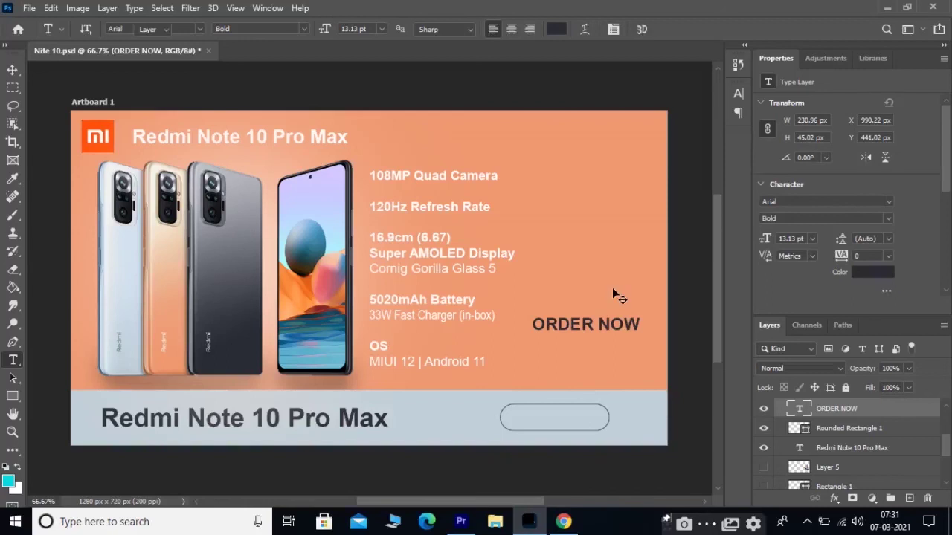
key(v)
drag(629, 325, 599, 420)
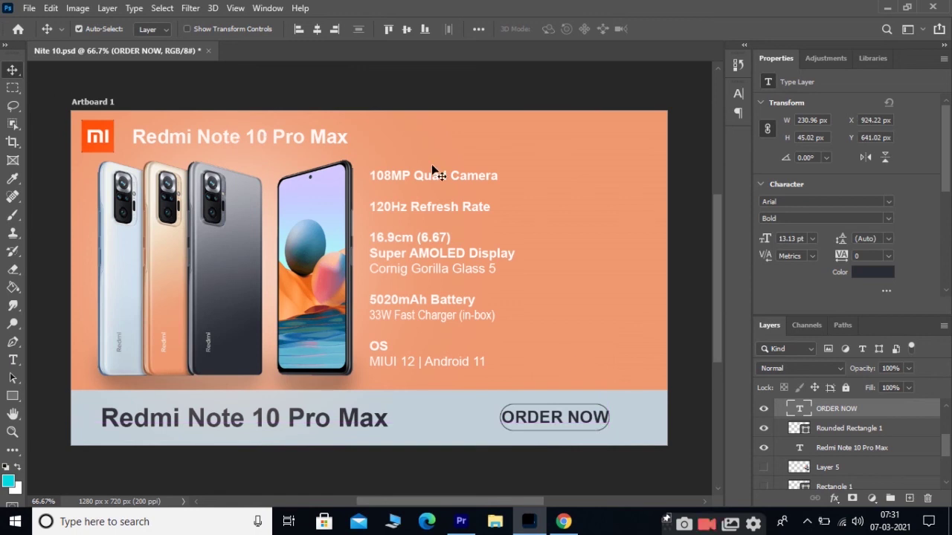
Step: Nudge the ORDER NOW text 2 px to the left within the rounded rectangle
key(Left)
key(Left)
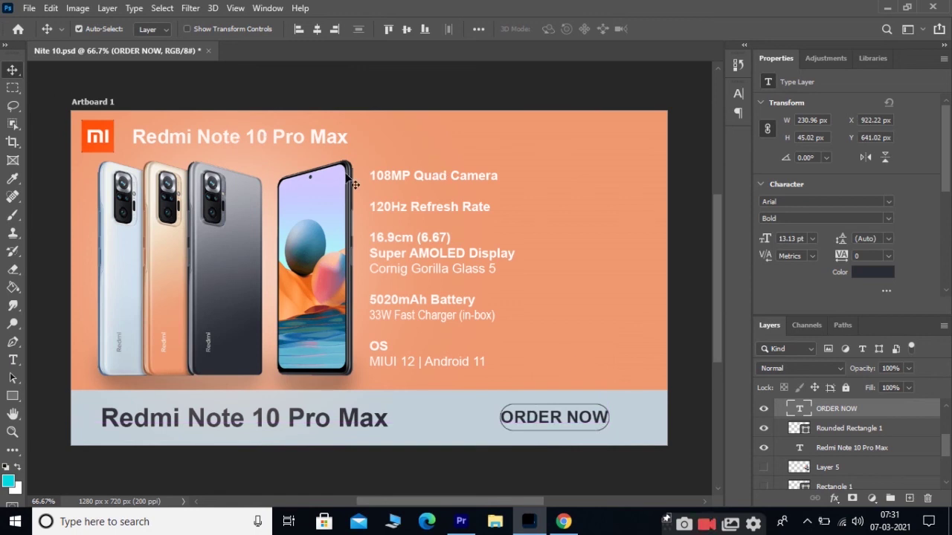
key(Left)
key(Left)
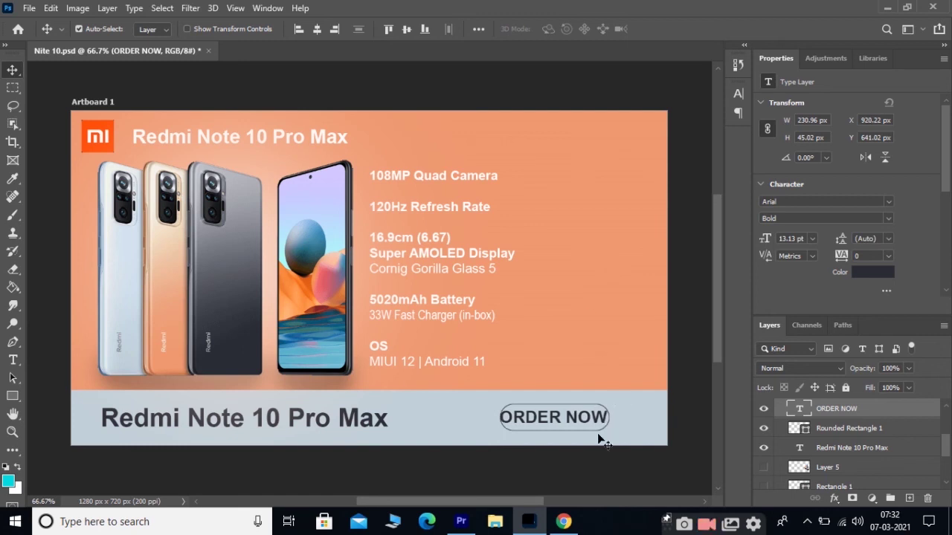
key(Right)
key(Right)
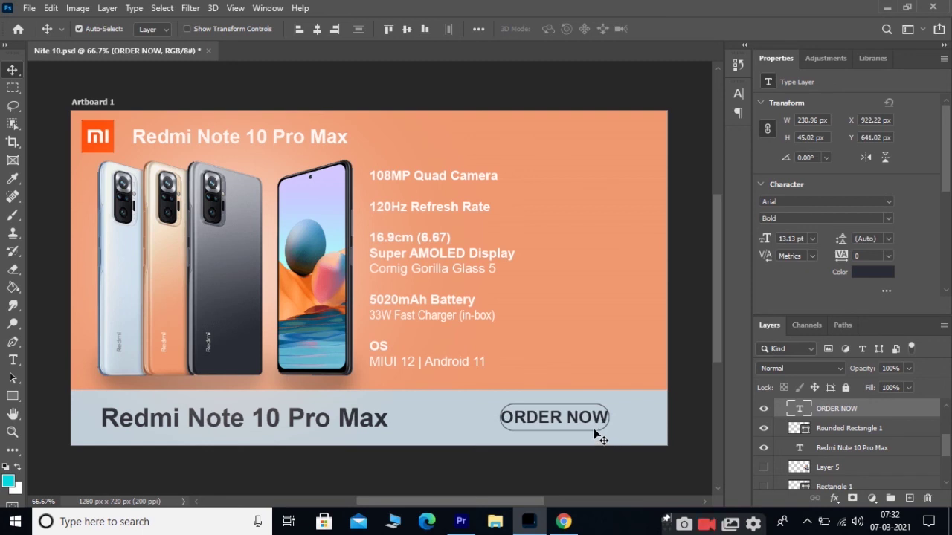
Step: Scale the ORDER NOW text to 95.46% and nudge it 4 px right to centre it in the rounded rectangle
key(ctrl)
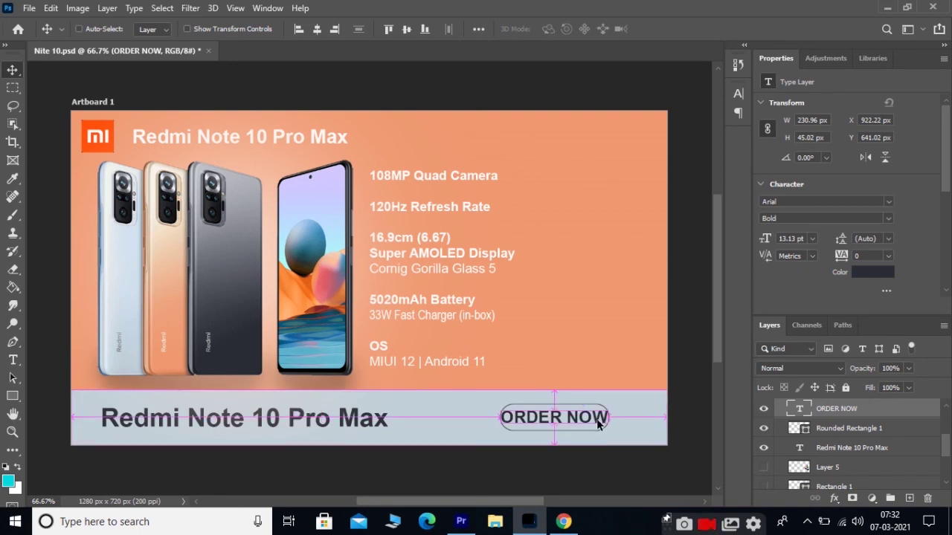
key(ctrl+t)
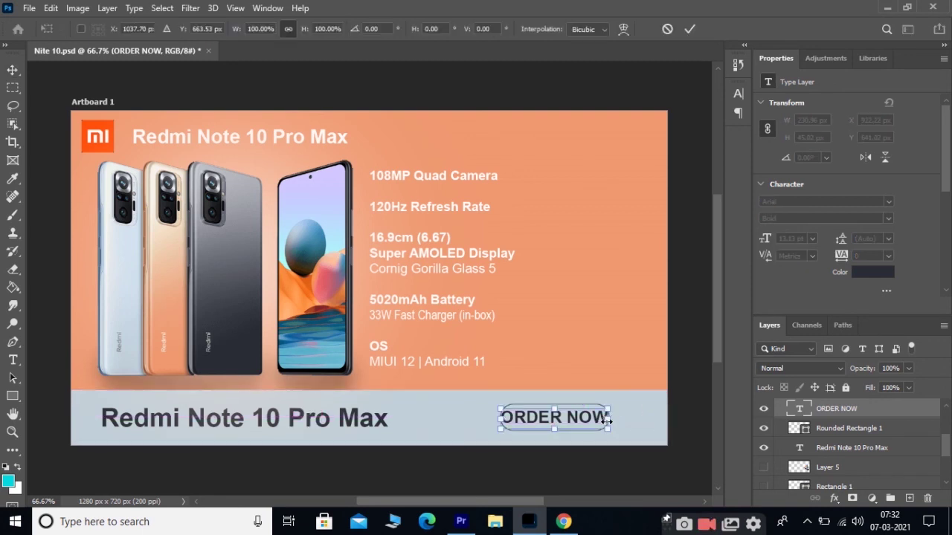
drag(607, 421, 602, 422)
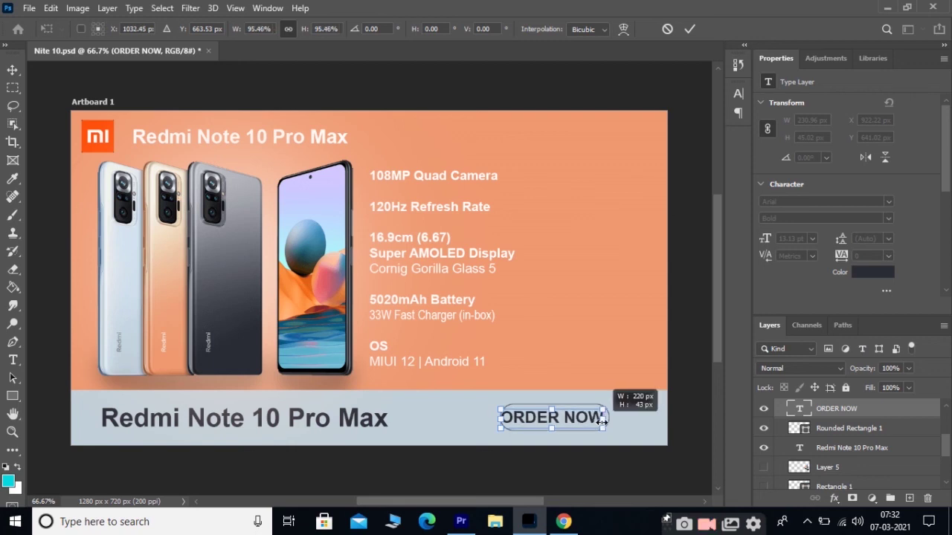
key(Return)
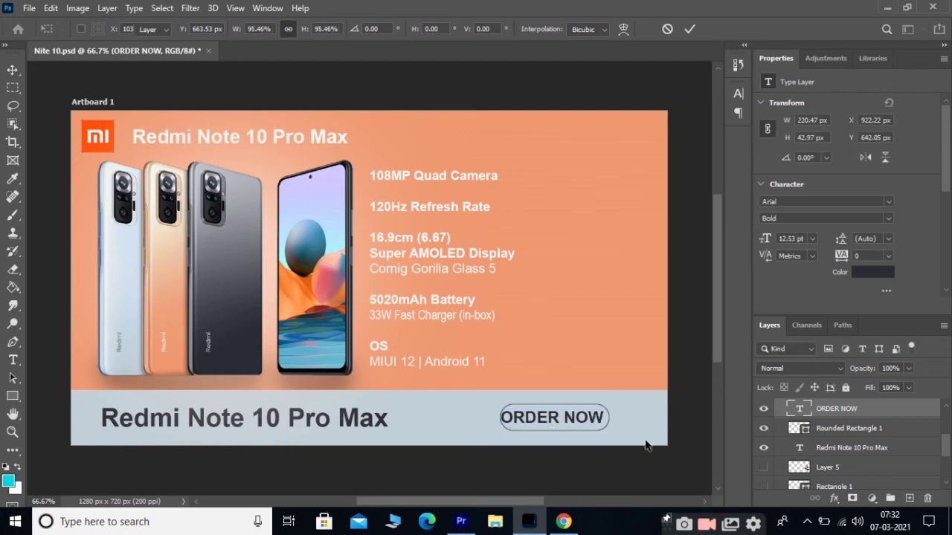
key(Right)
key(Right)
key(Right)
key(Right)
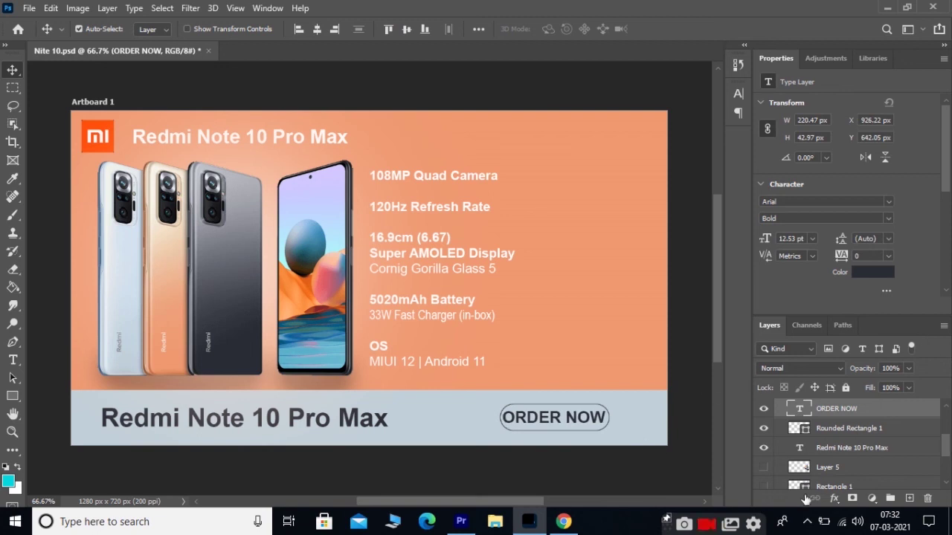
Step: Show the hidden Rectangle 1 and Layer 5 layers, the slanted pale blue shape and the extra phone group
scroll(781, 472, down, 1)
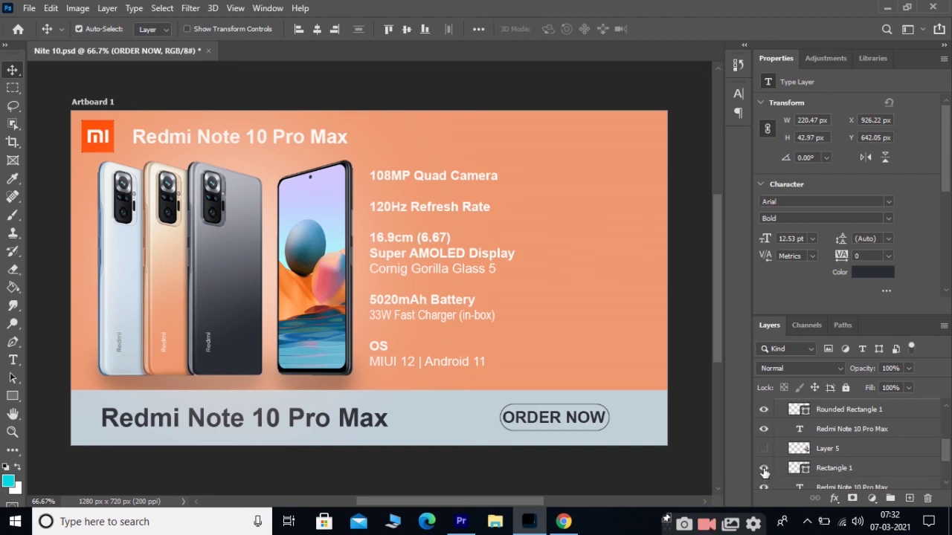
click(764, 469)
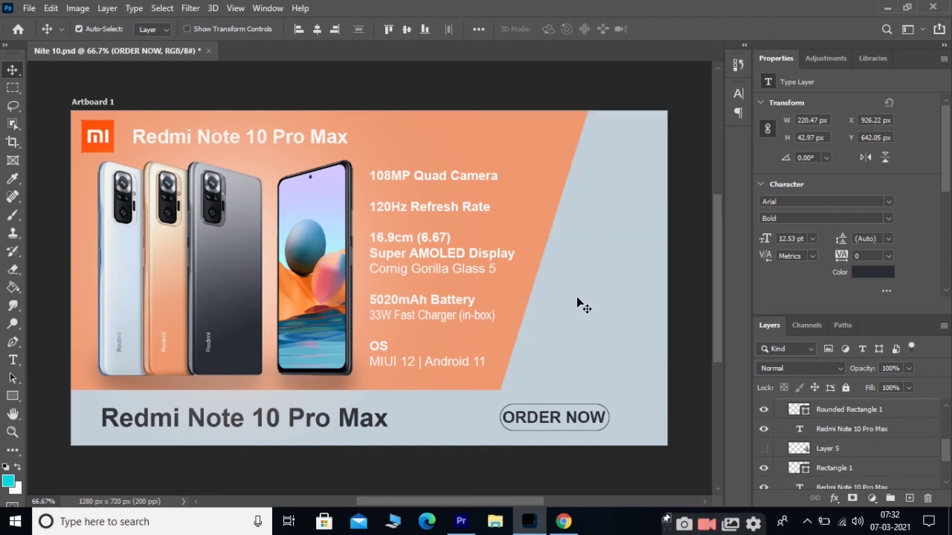
click(764, 450)
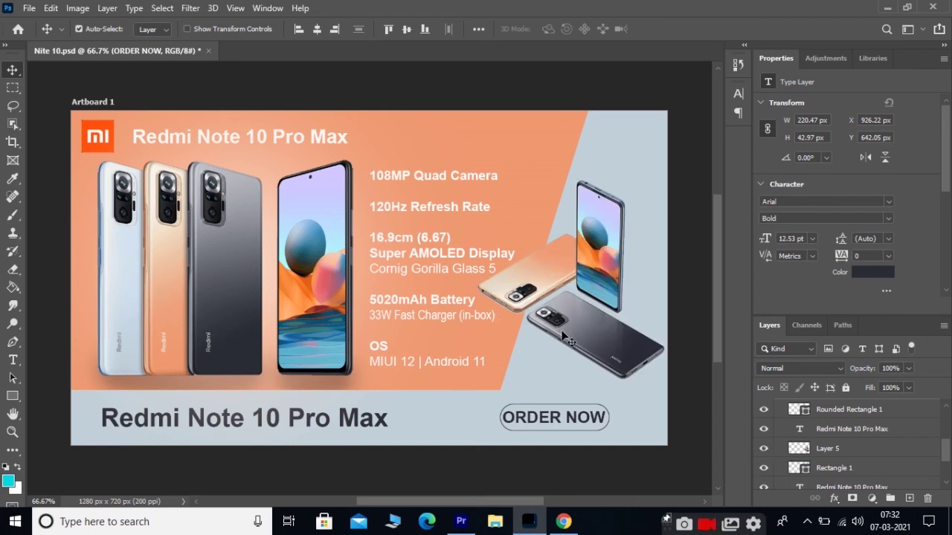